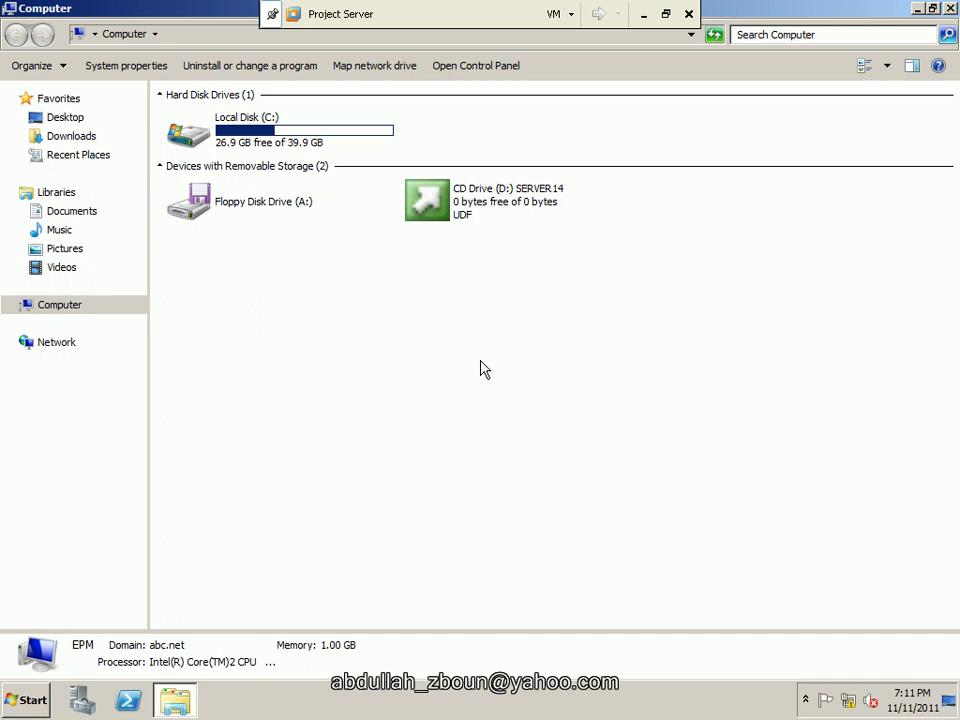
# - Launch the Project Server 2010 setup from the SERVER14 disc, view the software prerequisites tool's welcome page and cancel it
pyautogui.doubleClick(466, 222)
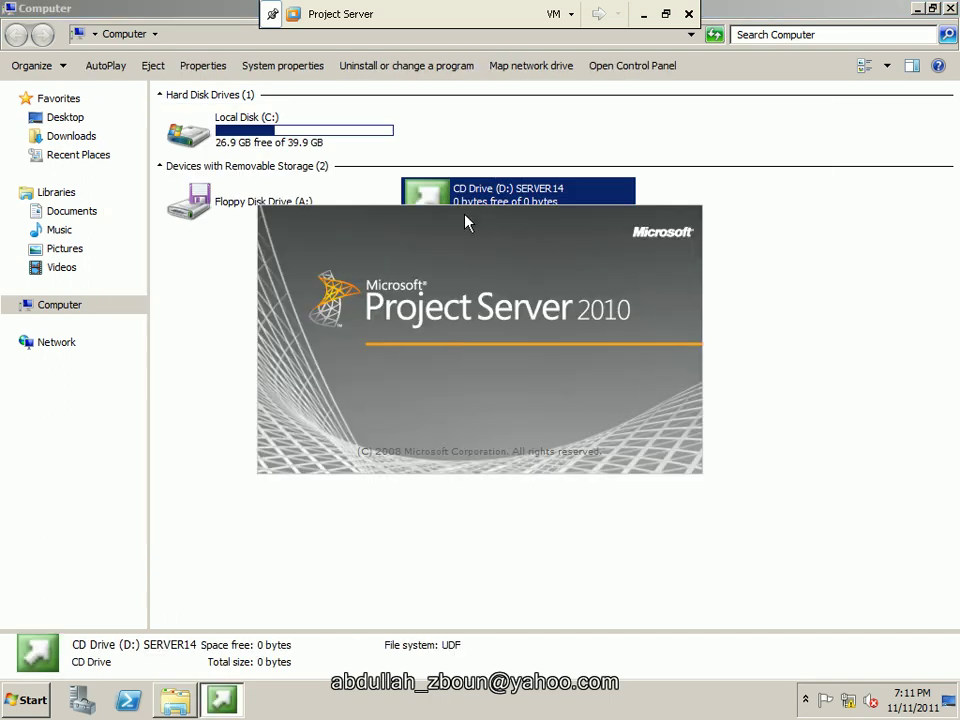
pyautogui.click(917, 8)
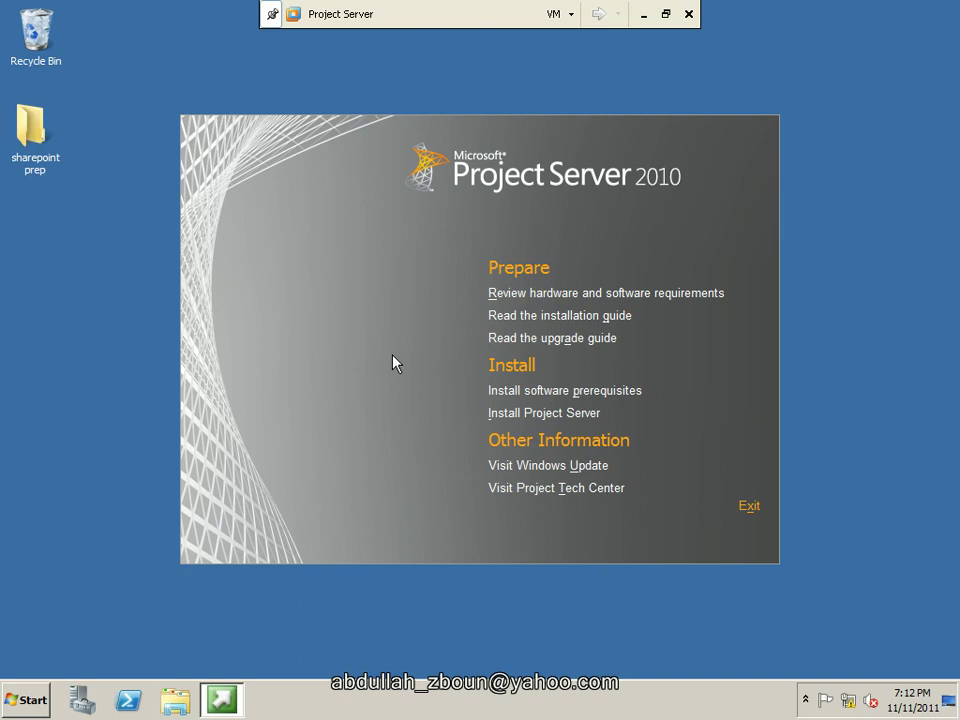
pyautogui.click(563, 392)
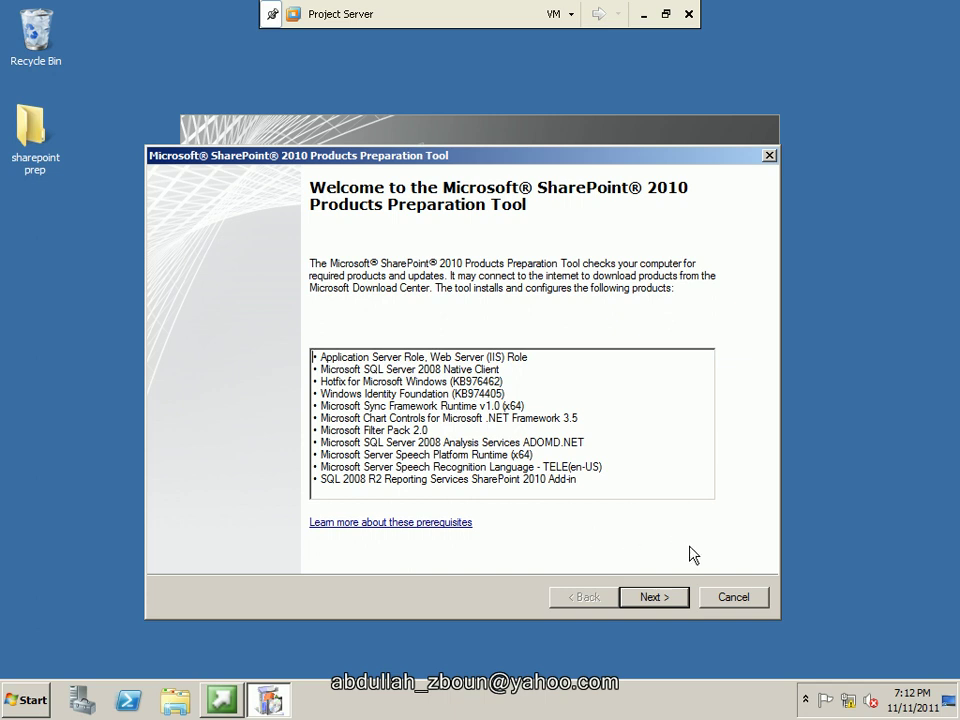
pyautogui.click(731, 598)
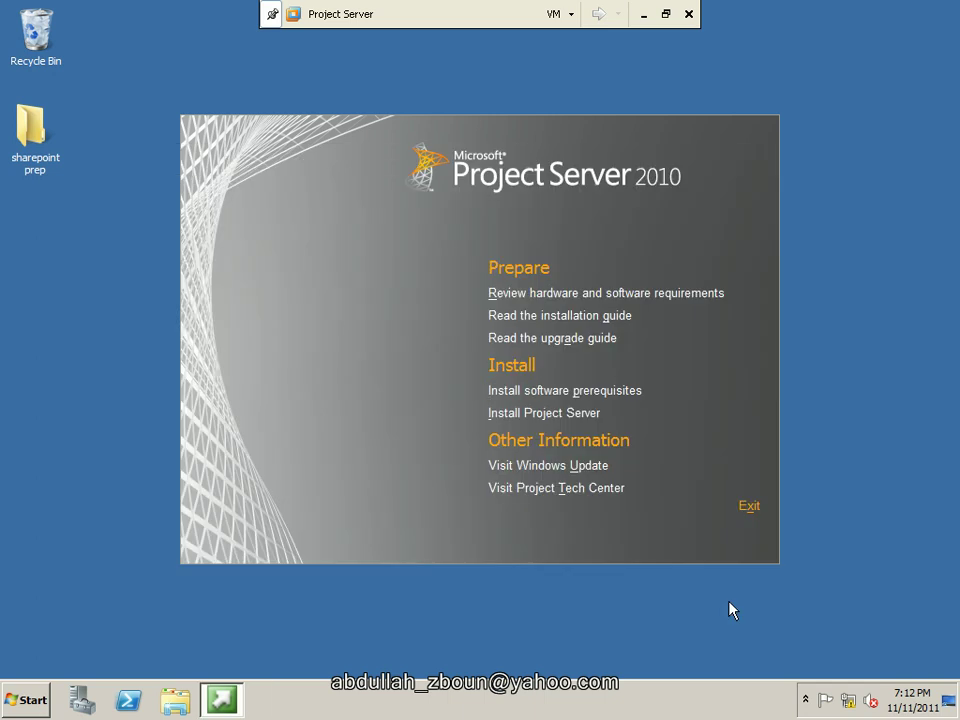
# - Install Project Server 2010 in the default file locations, accepting the license terms
pyautogui.click(515, 415)
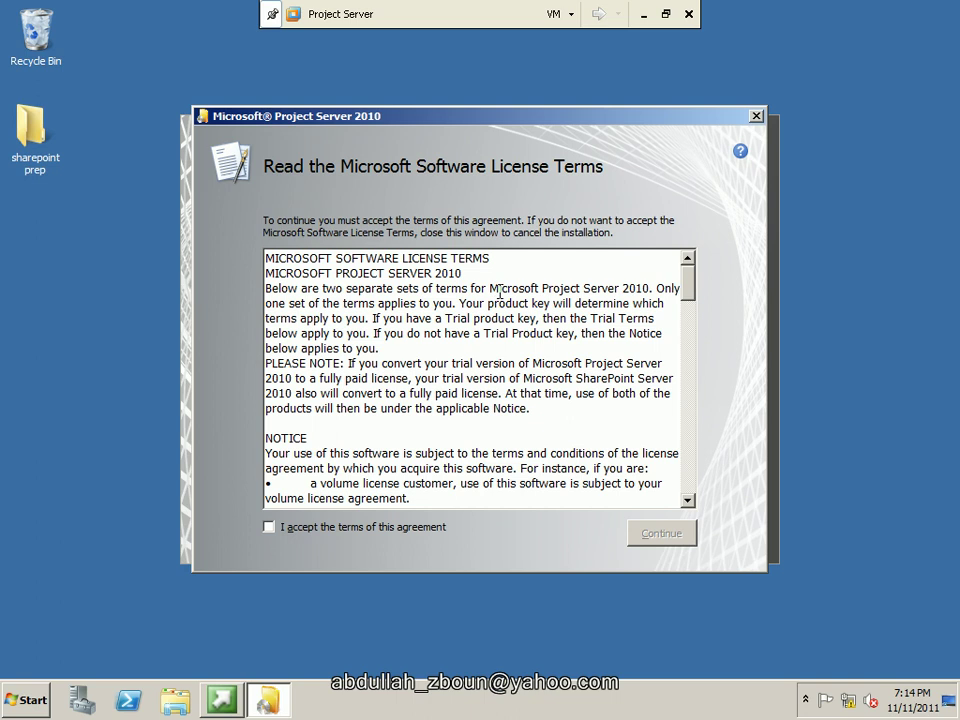
pyautogui.click(269, 528)
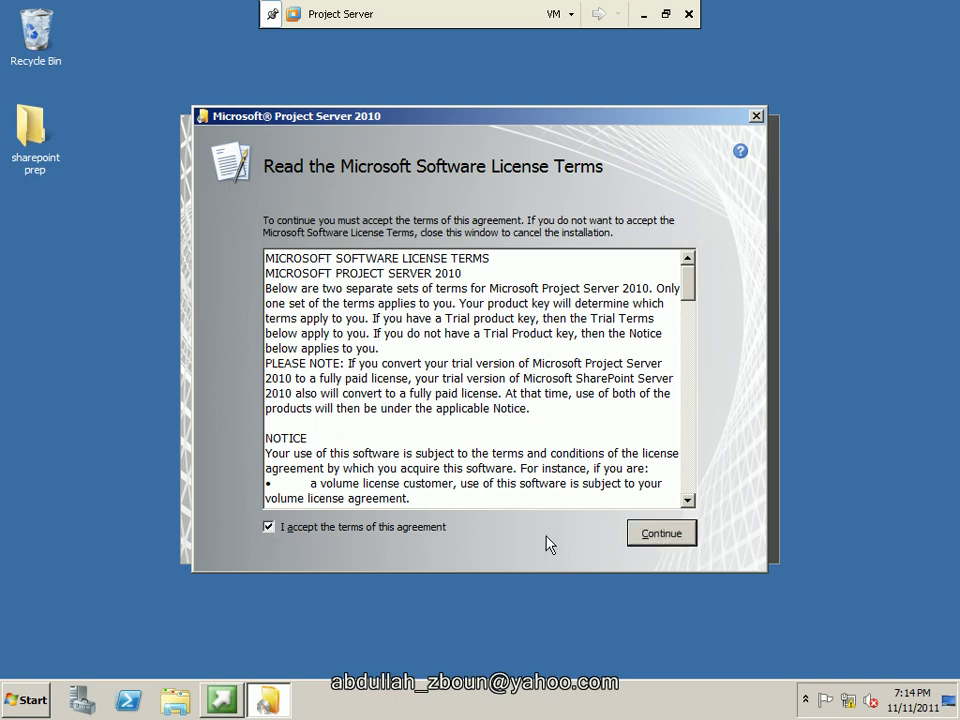
pyautogui.click(634, 540)
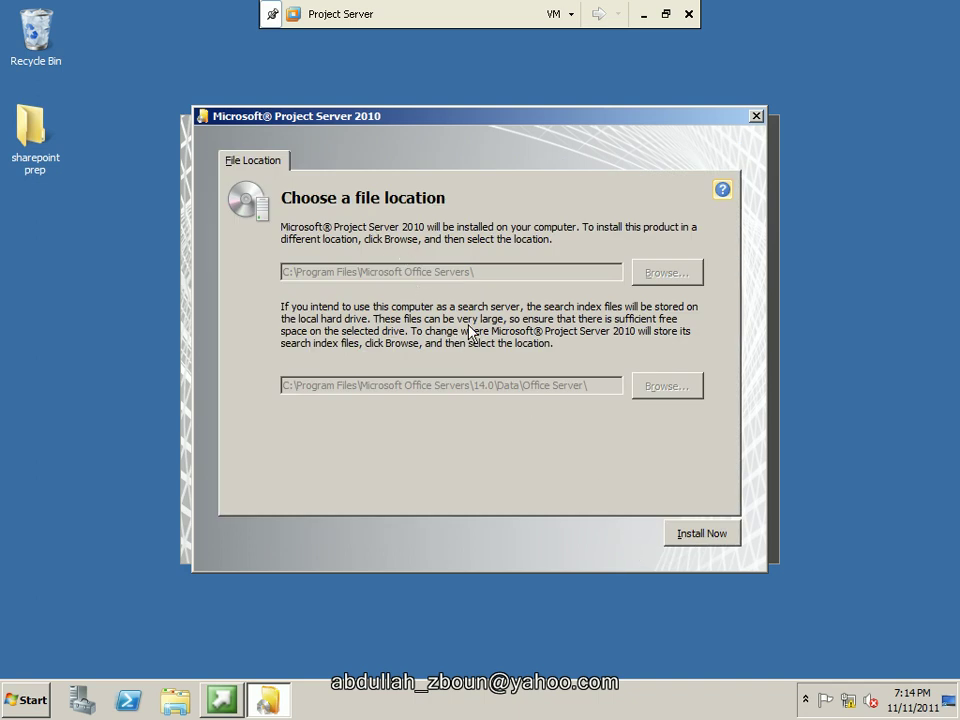
pyautogui.click(695, 543)
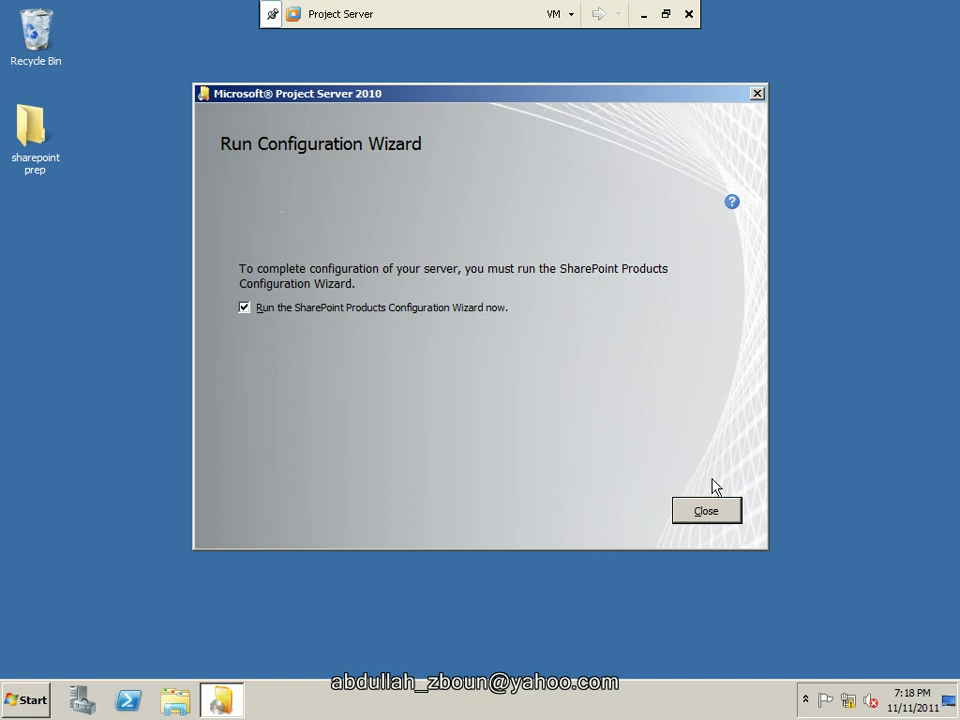
# - Run the SharePoint Products Configuration Wizard through to completion, allowing the required services to restart
pyautogui.click(716, 515)
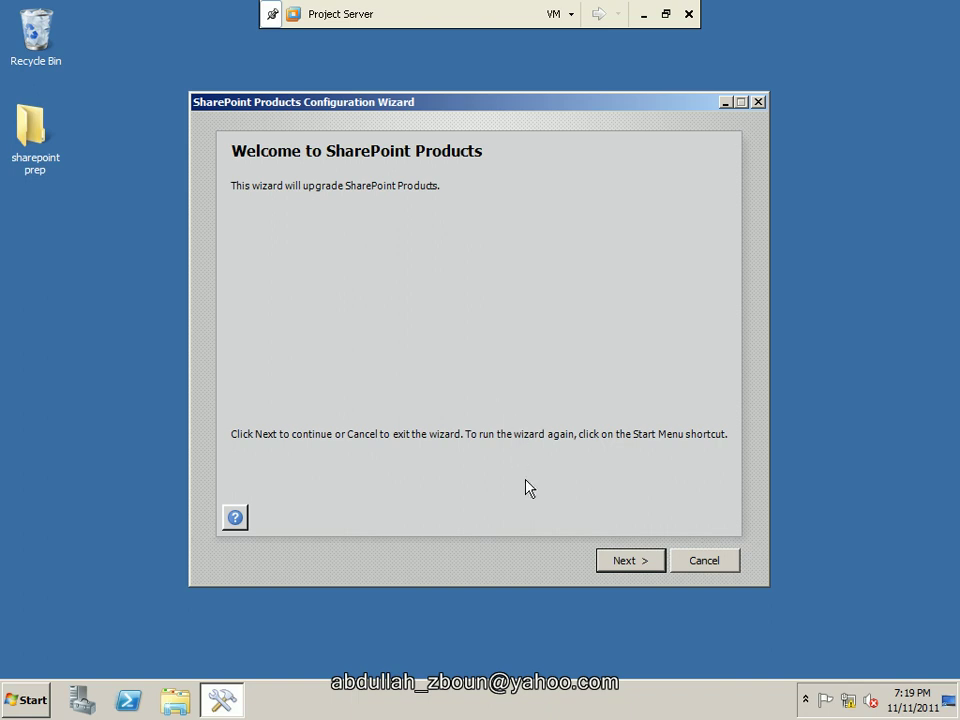
pyautogui.click(636, 566)
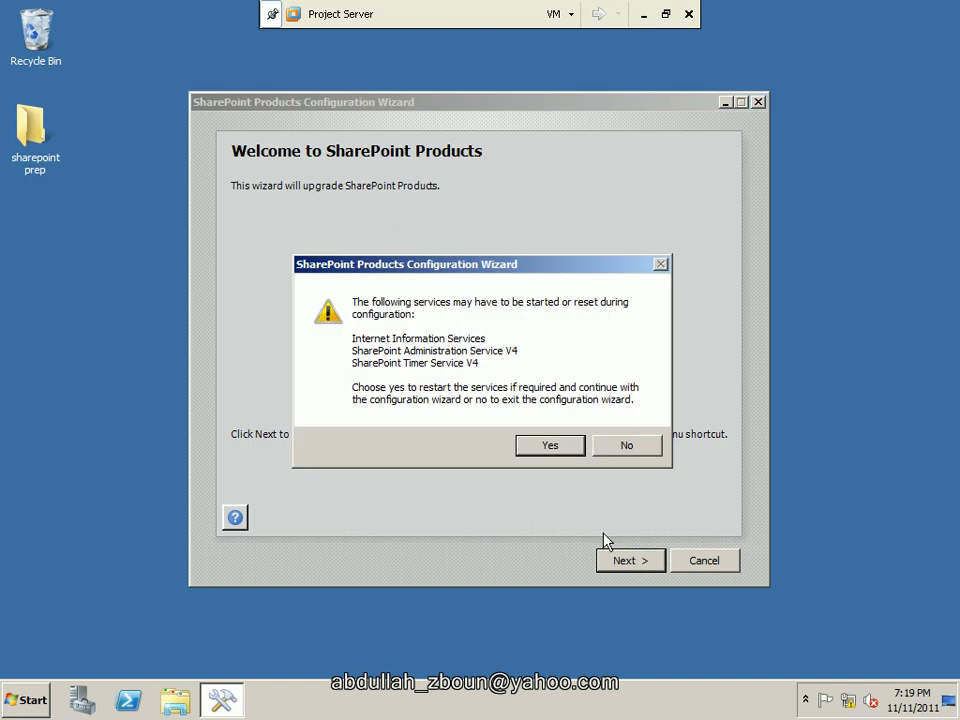
pyautogui.click(541, 452)
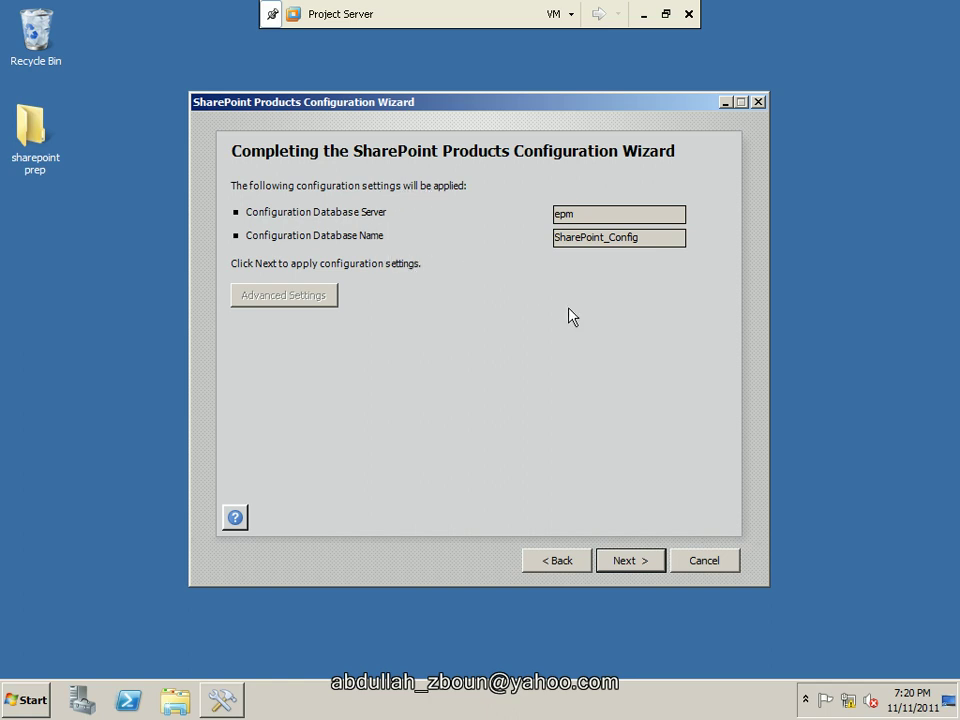
pyautogui.click(627, 568)
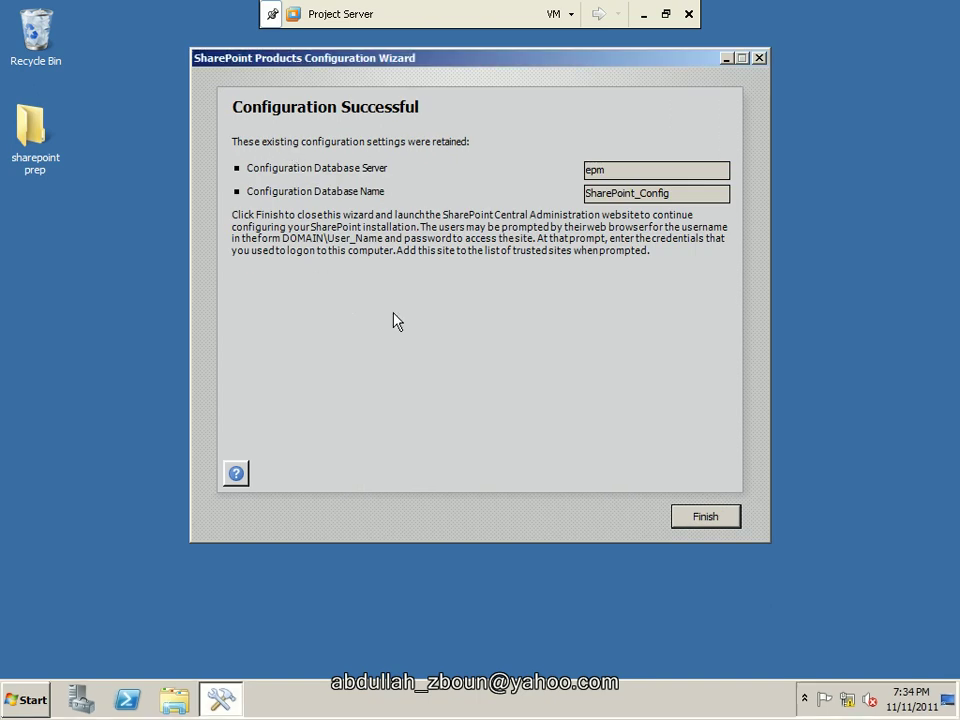
pyautogui.click(684, 530)
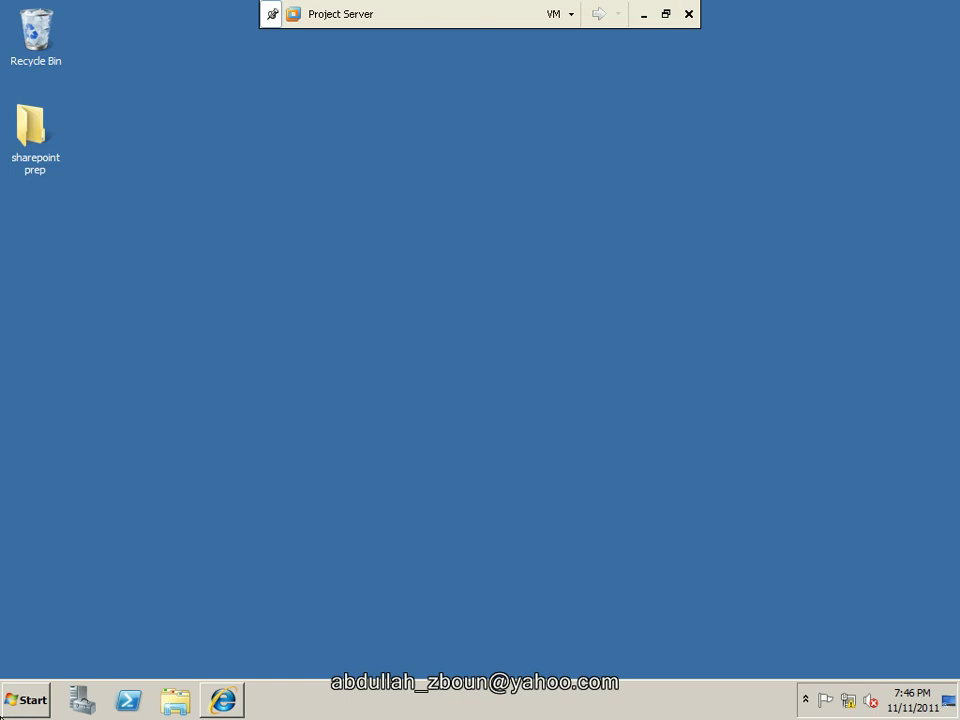
# - Browse to the folder C:\Program Files\Common Files\Microsoft Shared\Web Server Extensions
pyautogui.click(3, 708)
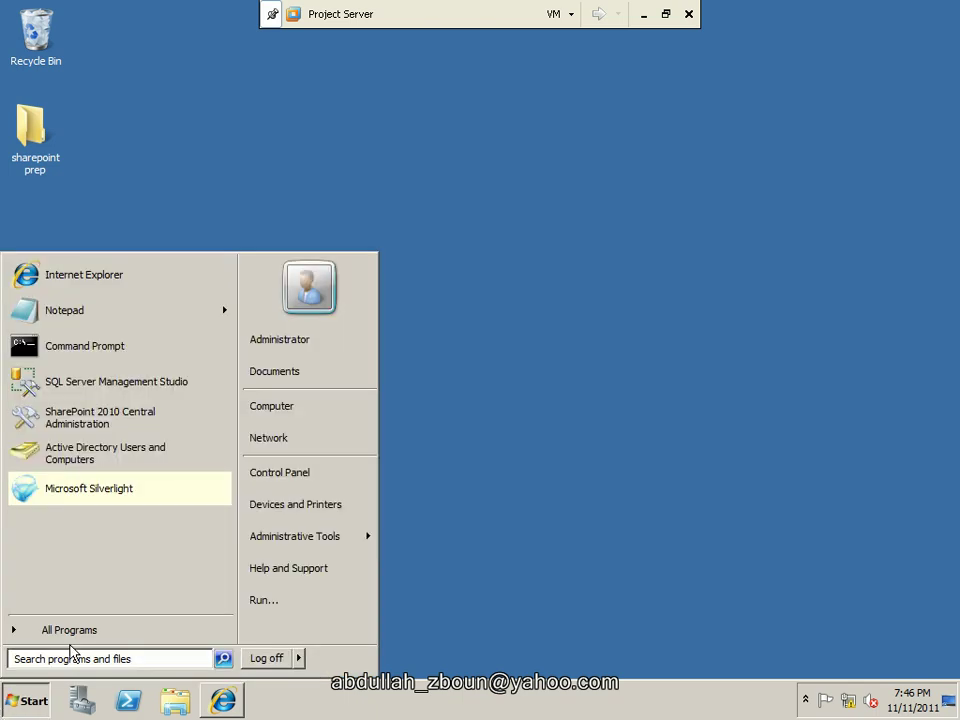
pyautogui.click(330, 420)
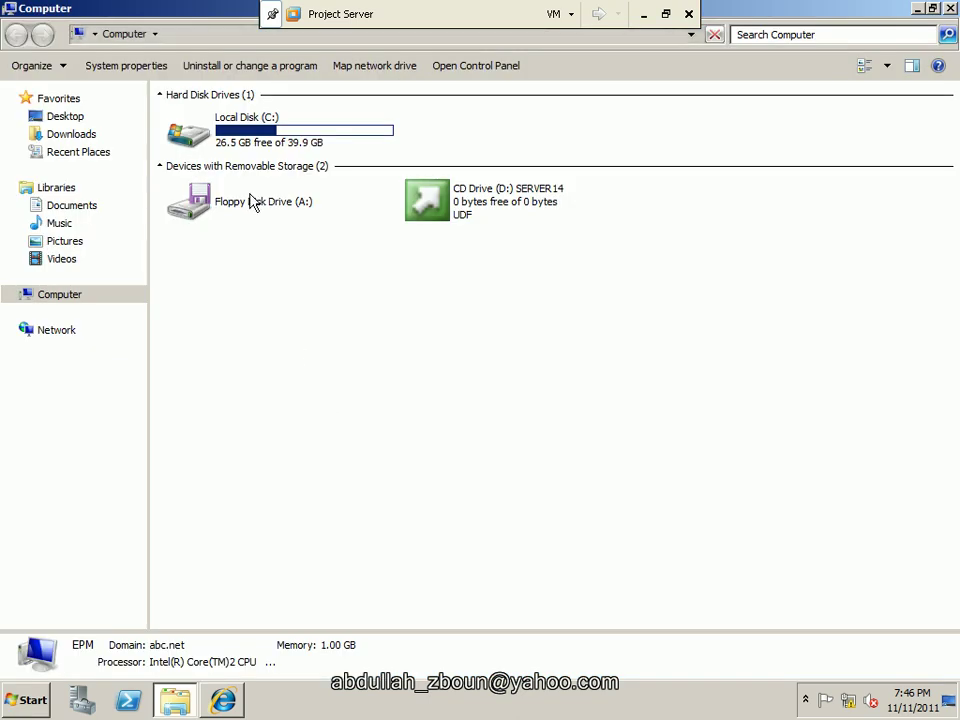
pyautogui.click(228, 148)
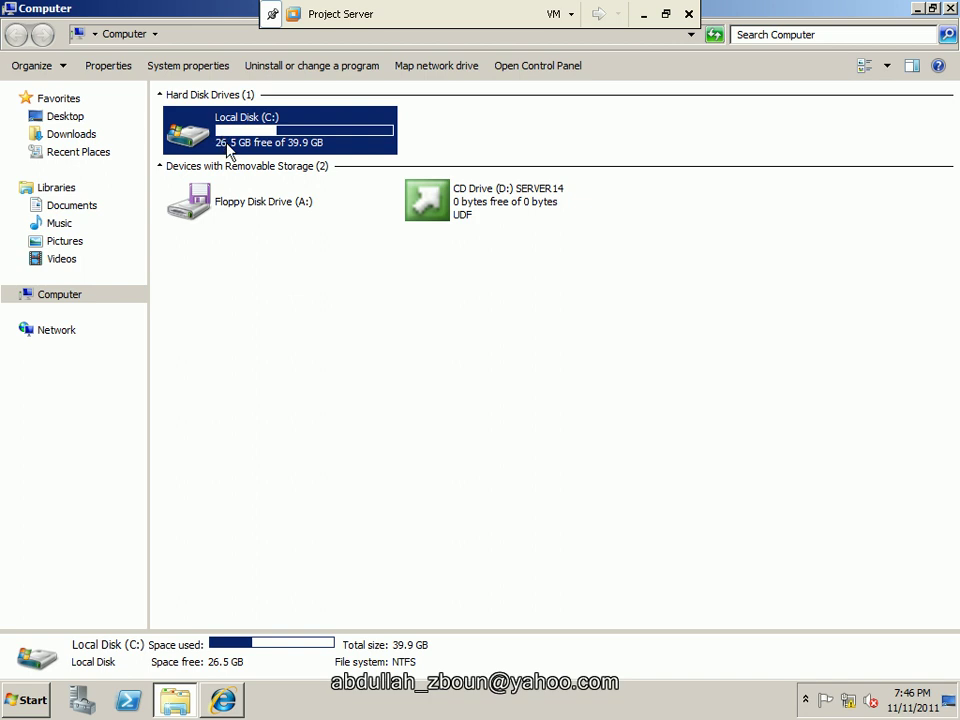
pyautogui.doubleClick(232, 148)
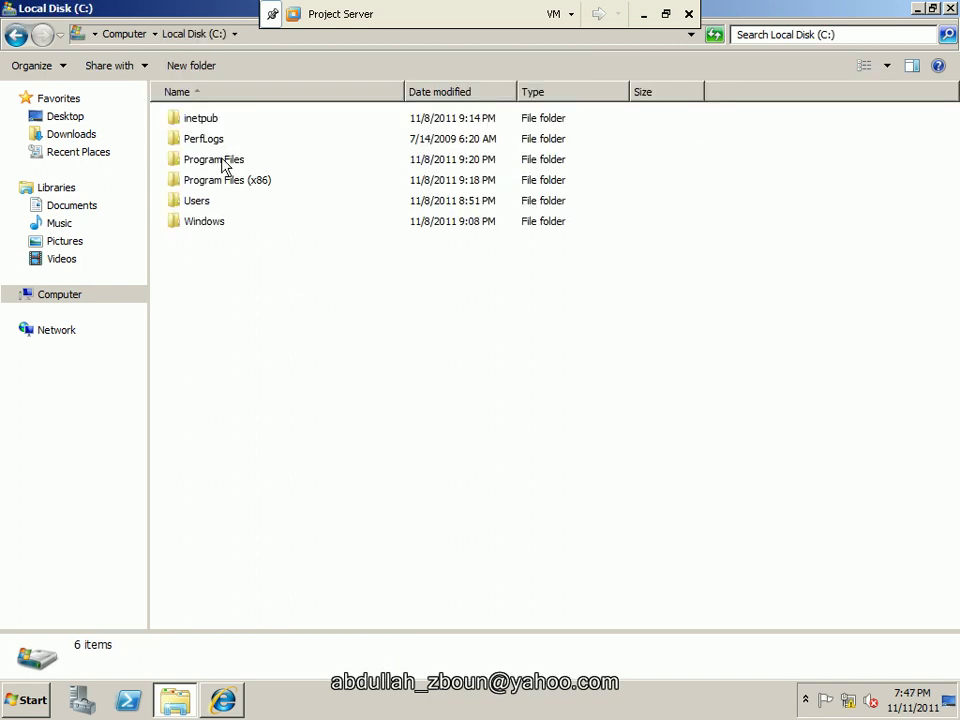
pyautogui.doubleClick(222, 161)
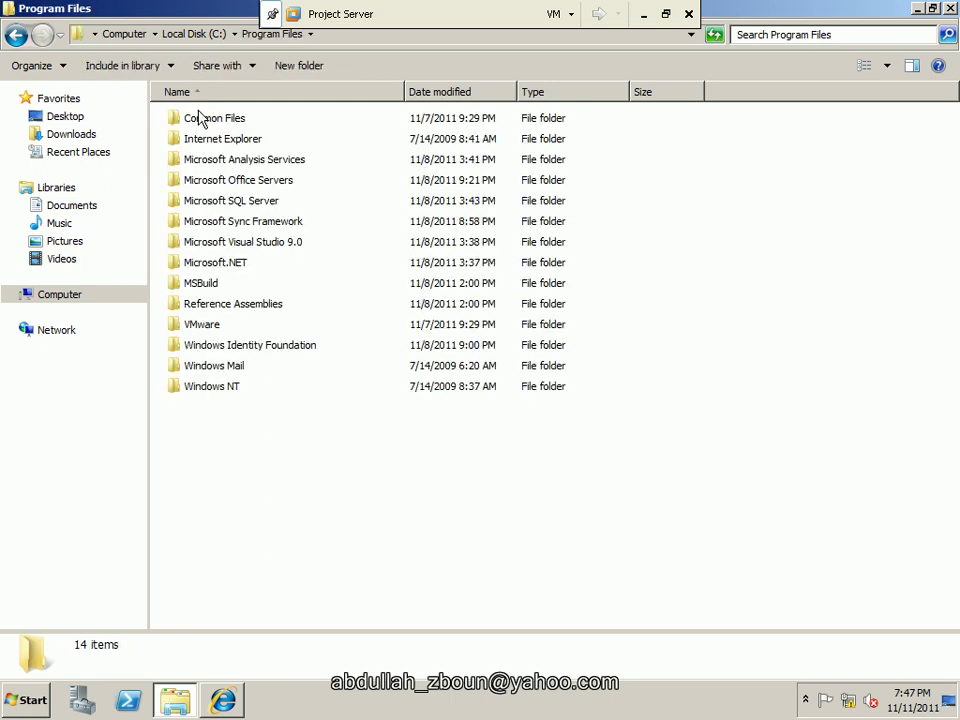
pyautogui.doubleClick(200, 118)
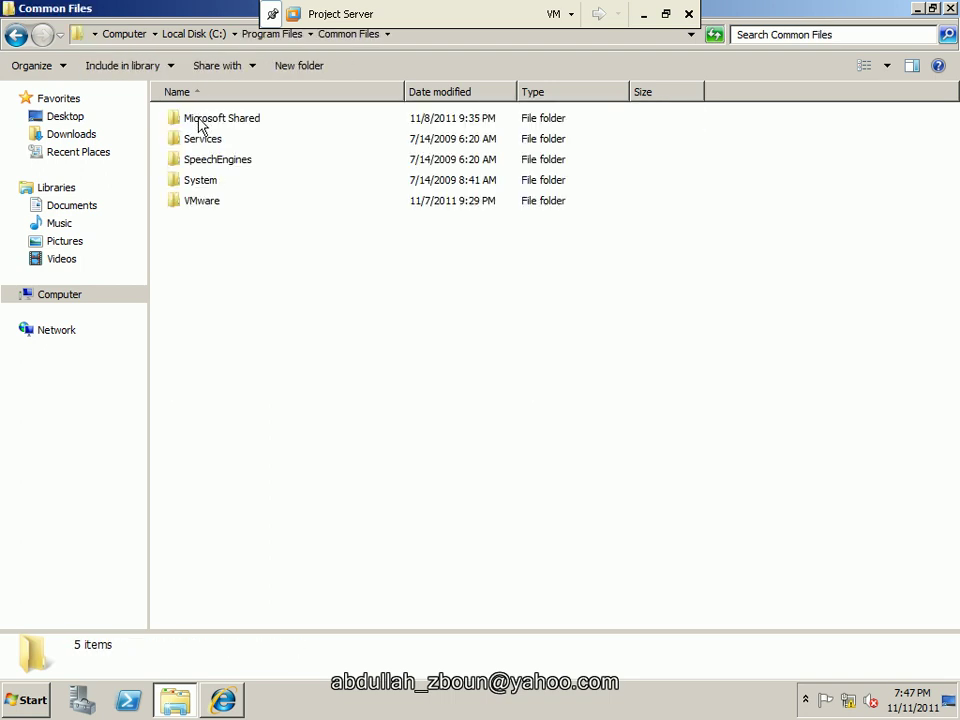
pyautogui.doubleClick(200, 118)
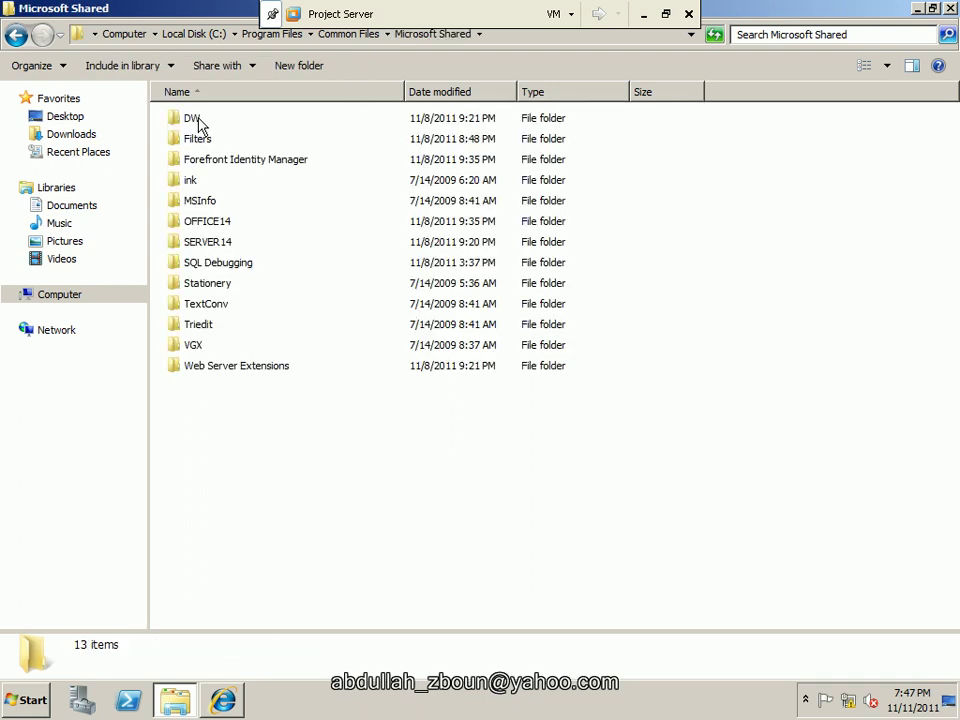
pyautogui.doubleClick(198, 368)
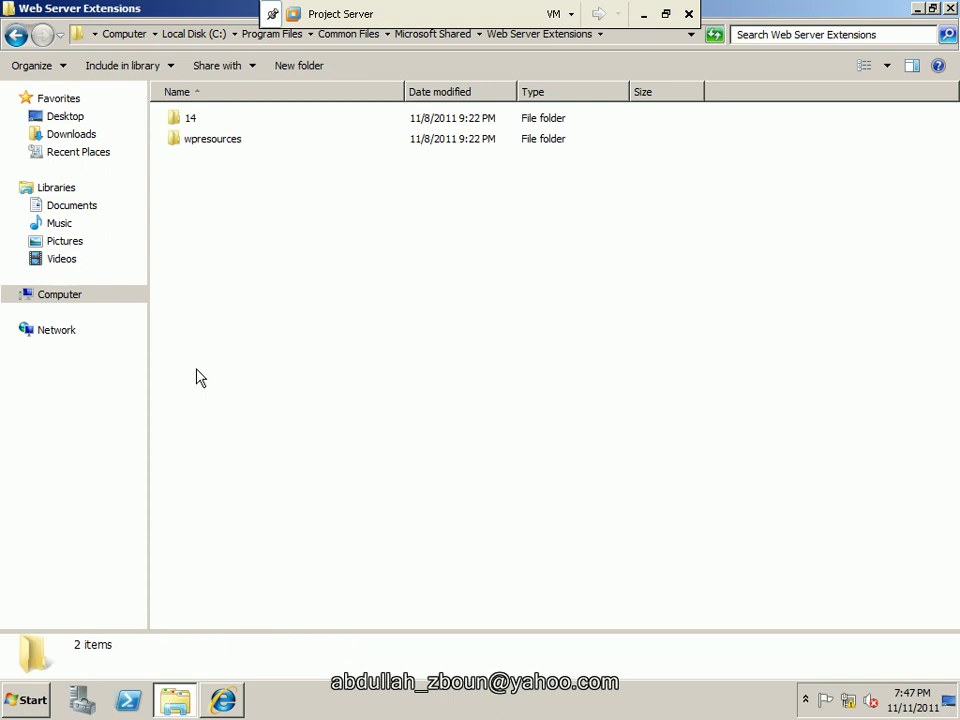
# - Open the DocumentLibrary folder under 14\TEMPLATE\FEATURES
pyautogui.click(190, 137)
pyautogui.doubleClick(183, 118)
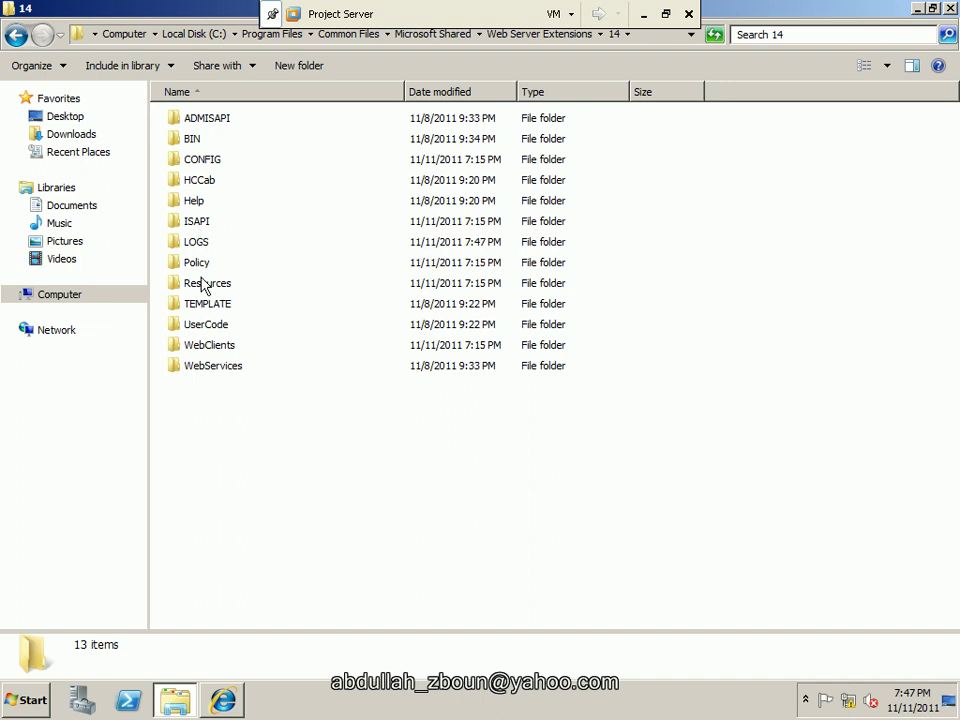
pyautogui.doubleClick(203, 304)
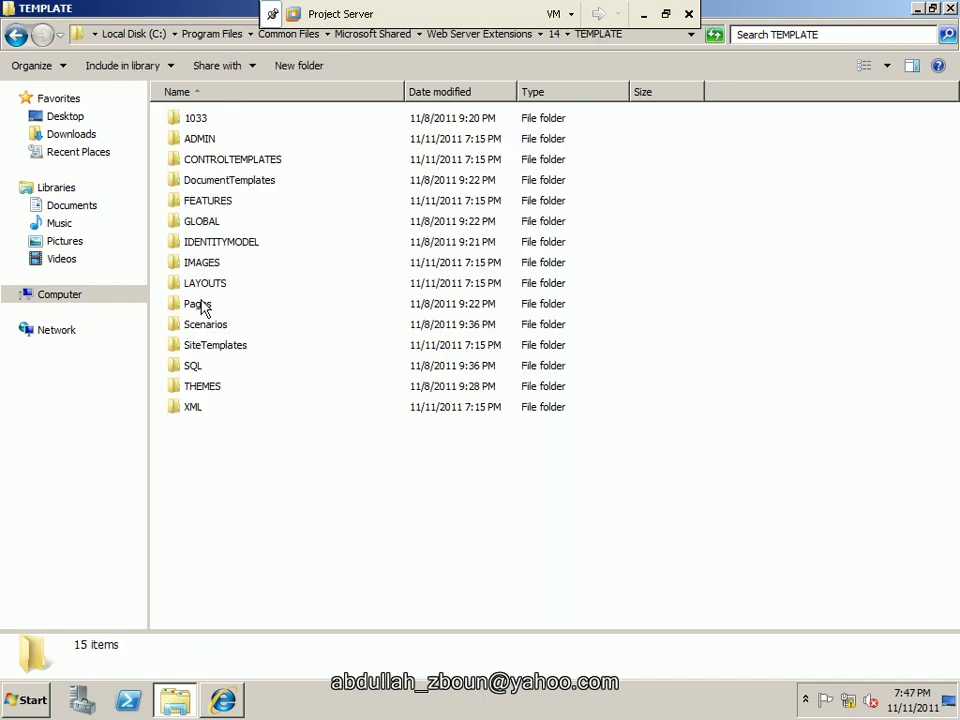
pyautogui.click(180, 205)
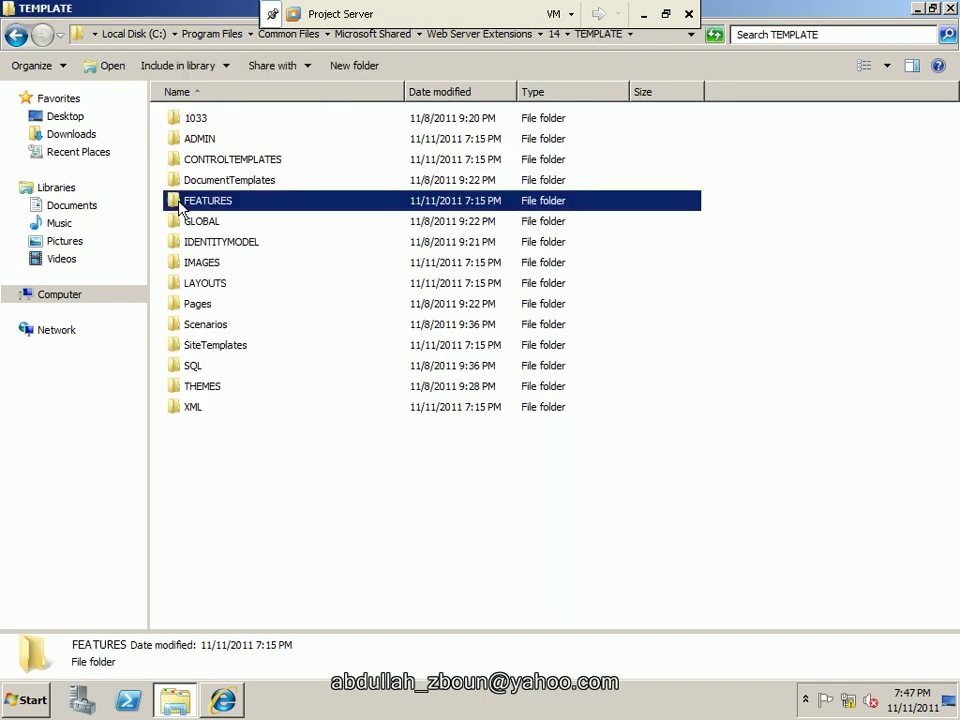
pyautogui.doubleClick(180, 205)
pyautogui.click(186, 224)
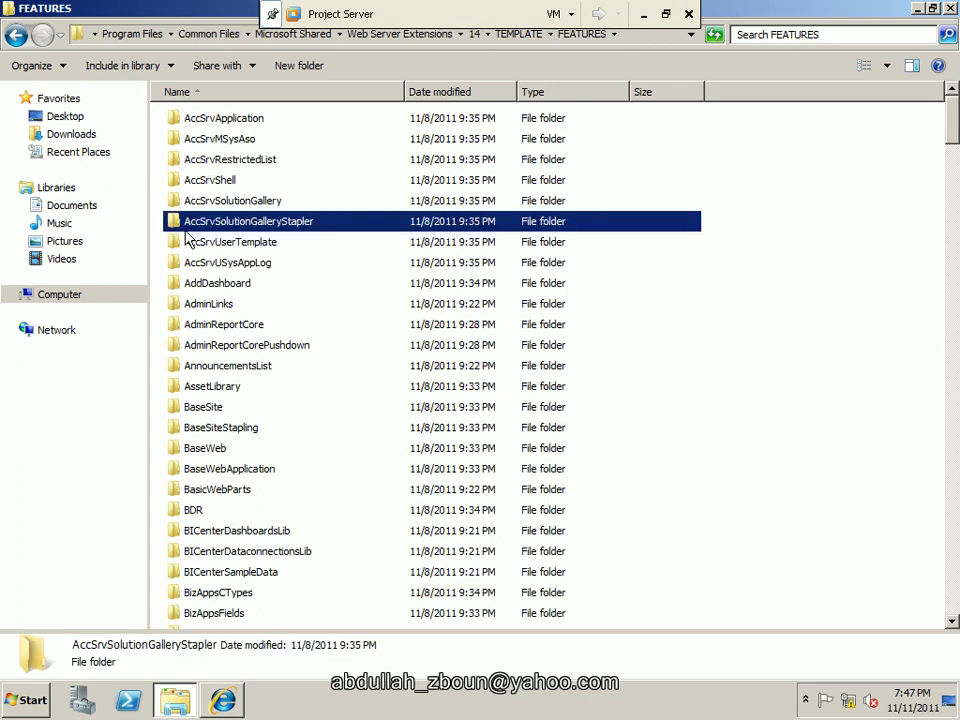
pyautogui.press('d')
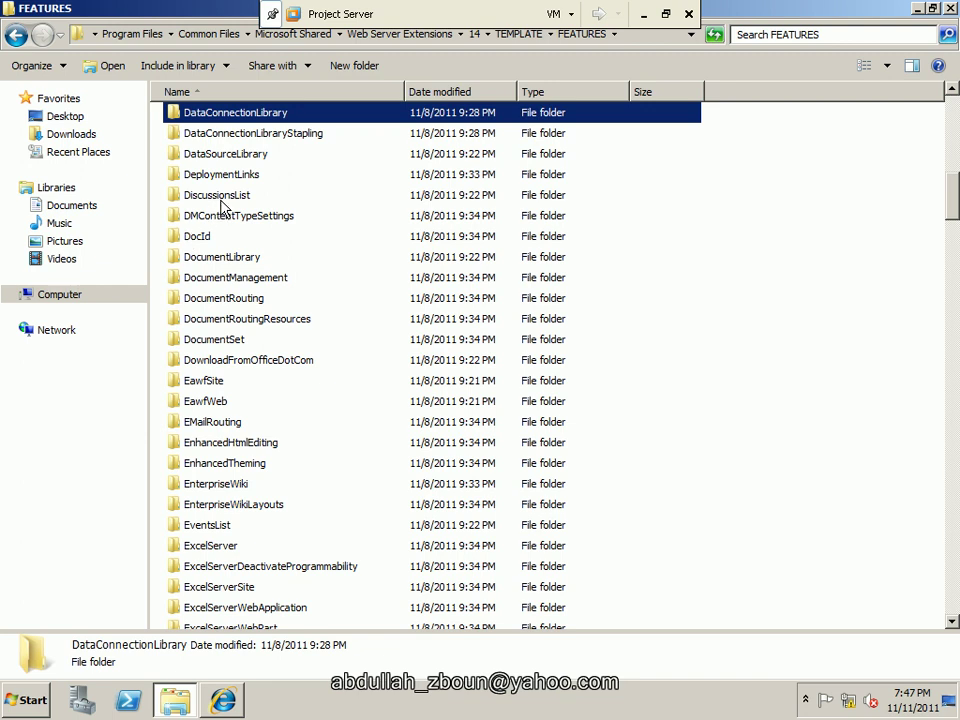
pyautogui.click(222, 262)
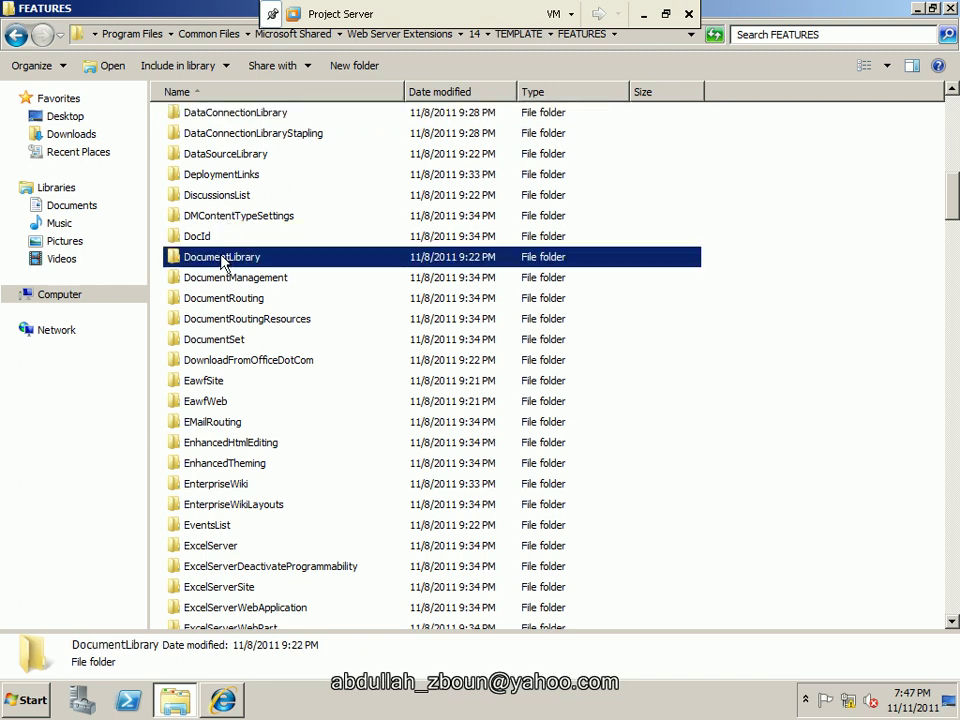
pyautogui.doubleClick(222, 262)
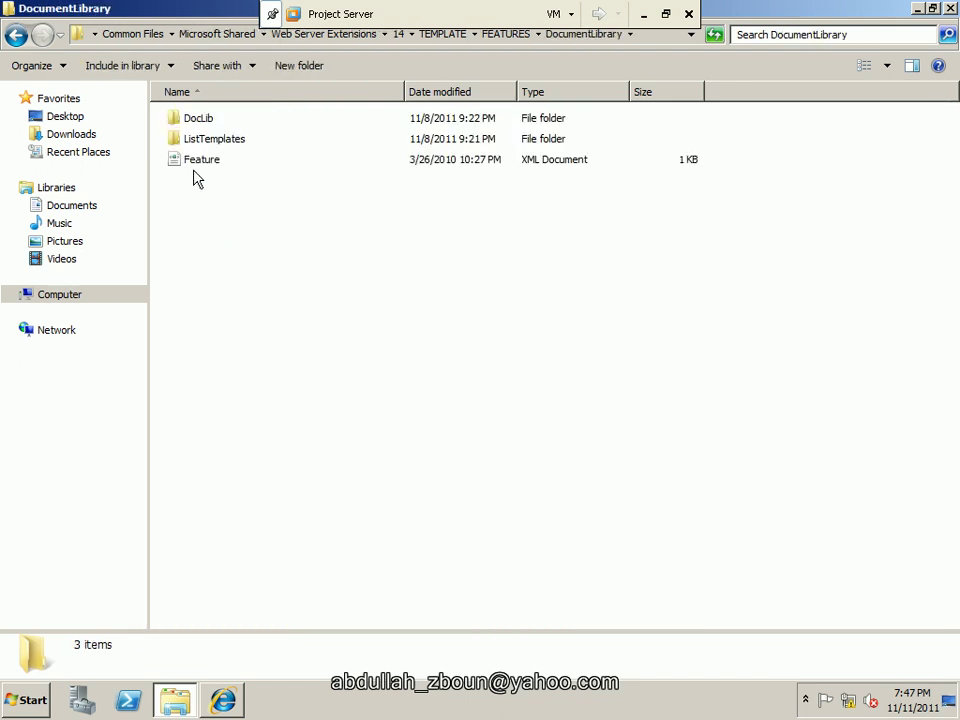
# - Look inside the ListTemplates folder, return to DocumentLibrary and open its DocLib folder
pyautogui.click(189, 138)
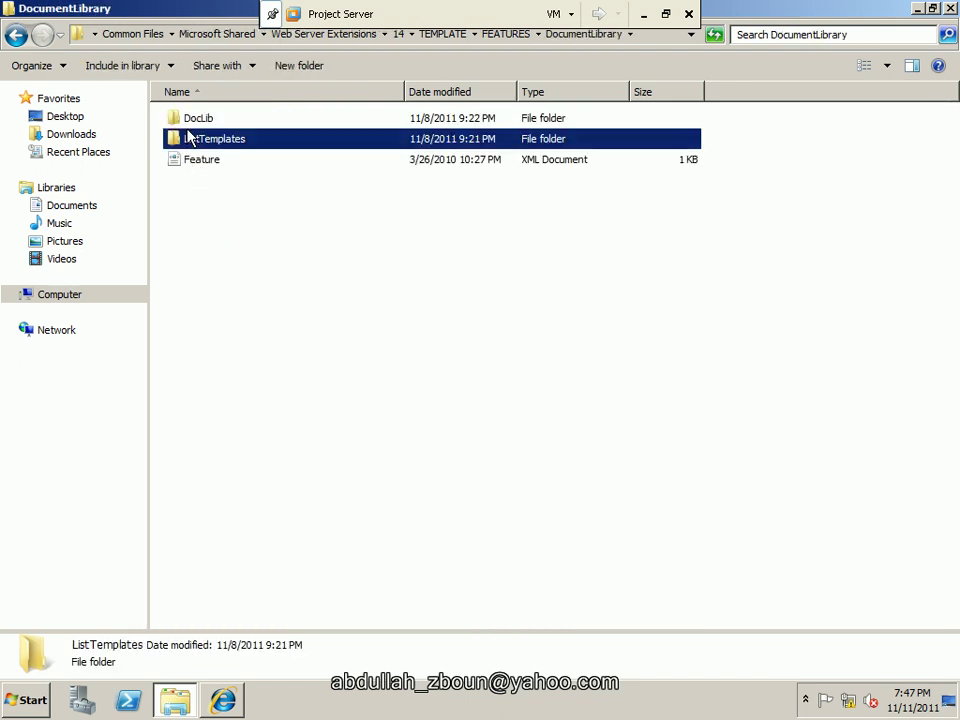
pyautogui.doubleClick(189, 138)
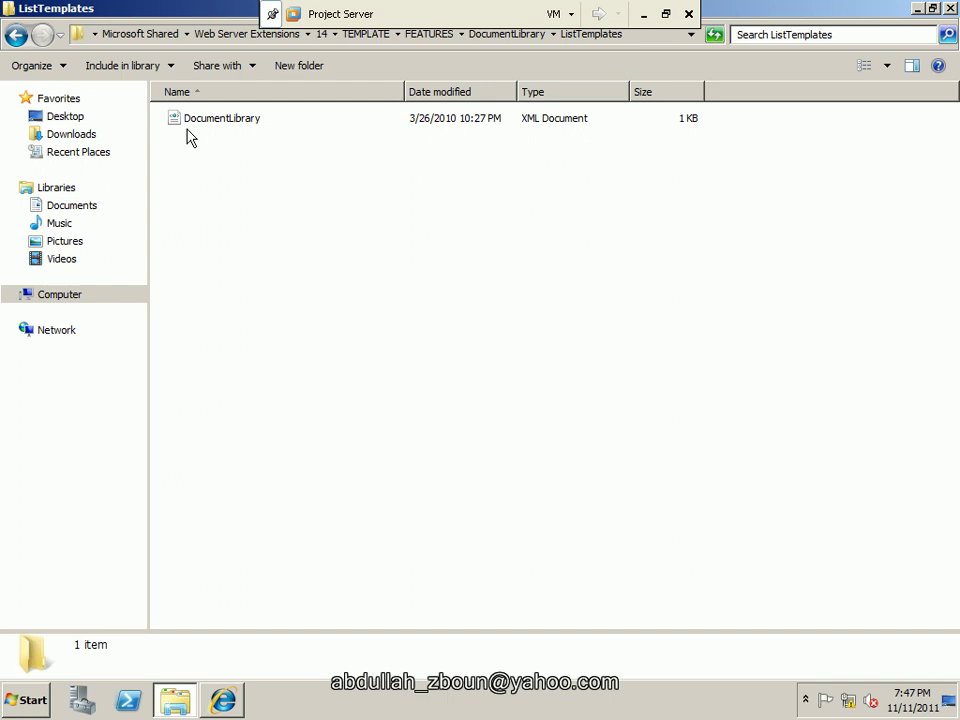
pyautogui.press('BackSpace')
pyautogui.doubleClick(189, 120)
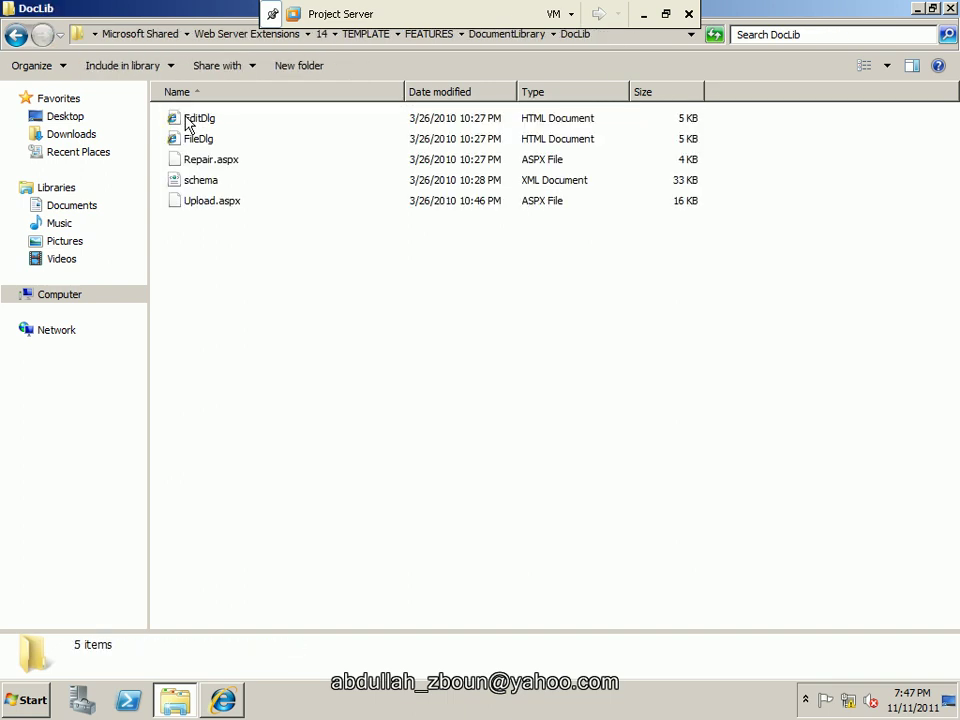
# - Copy the EditDlg and FileDlg HTML files from the DocLib folder
pyautogui.click(188, 122)
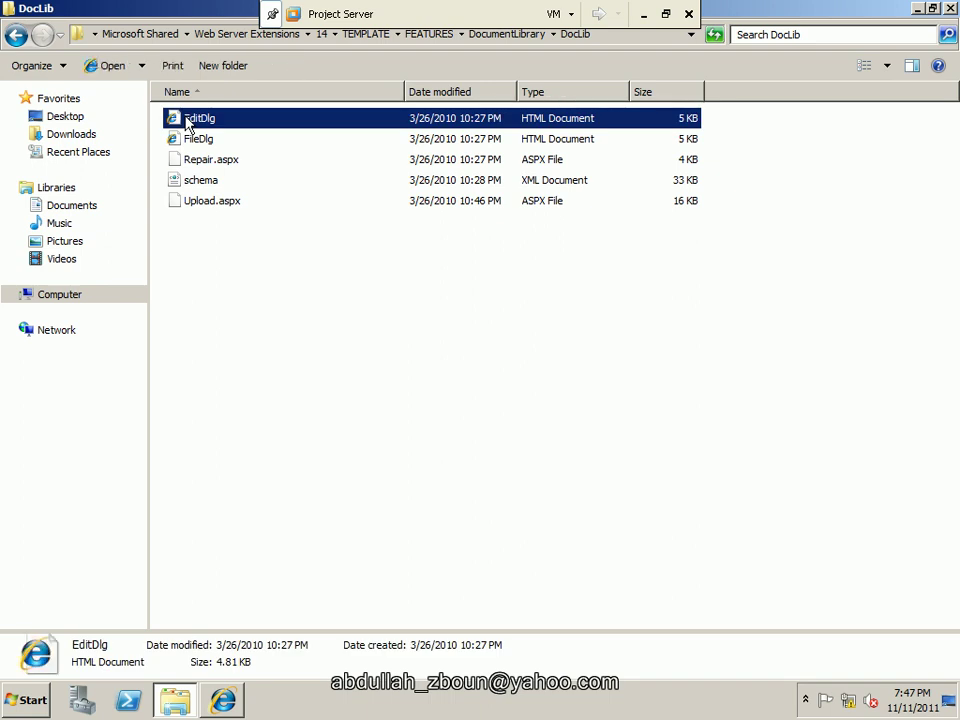
pyautogui.keyDown('ctrl'); pyautogui.click(192, 142); pyautogui.keyUp('ctrl')
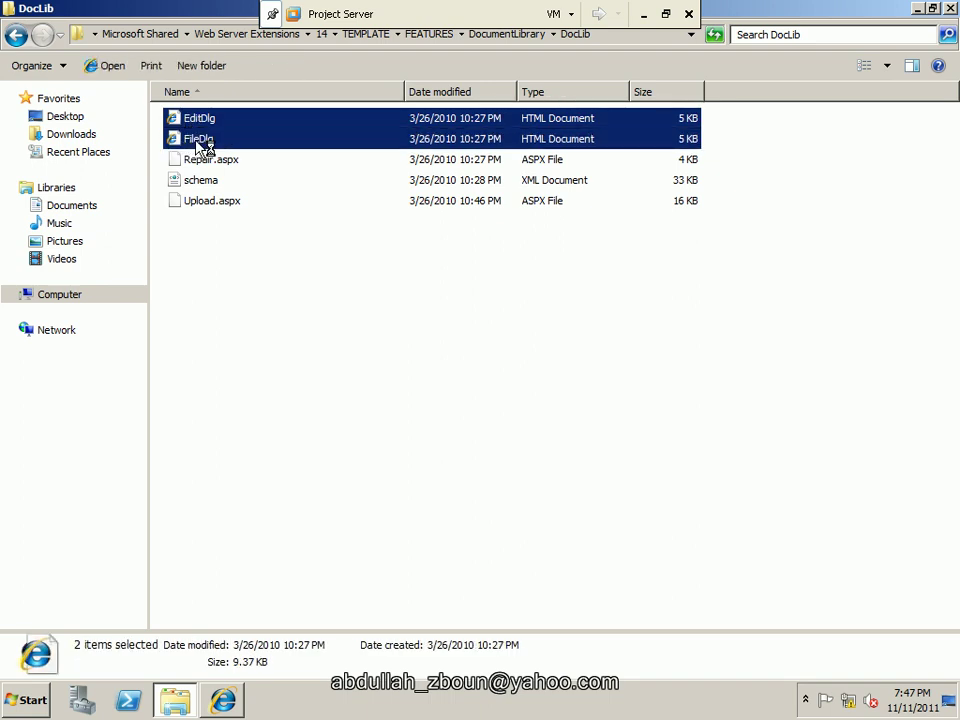
pyautogui.rightClick(199, 143)
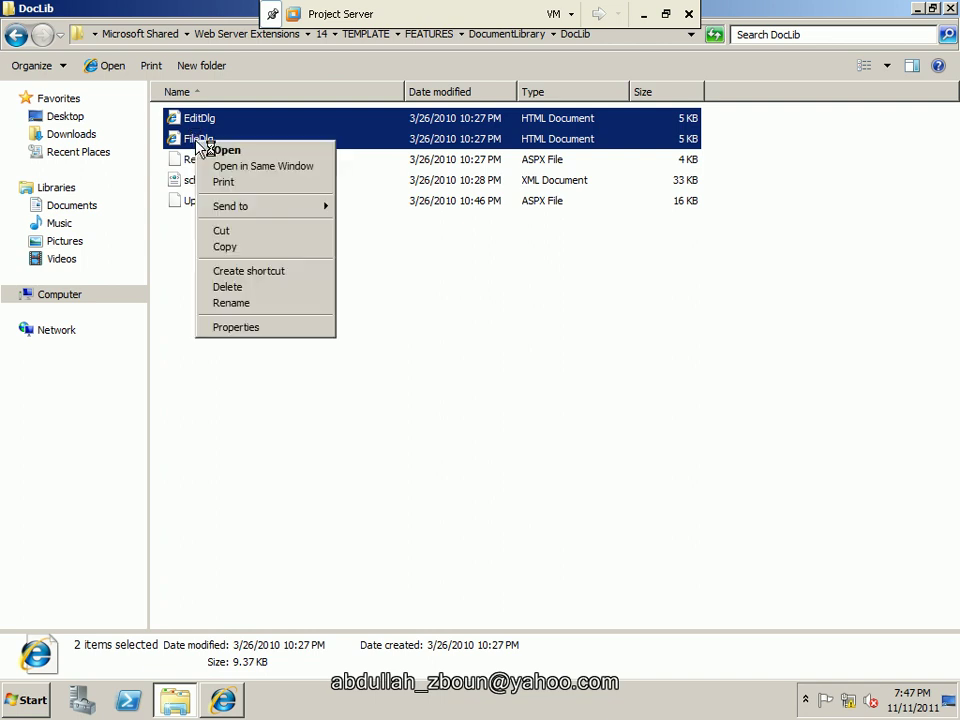
pyautogui.click(221, 247)
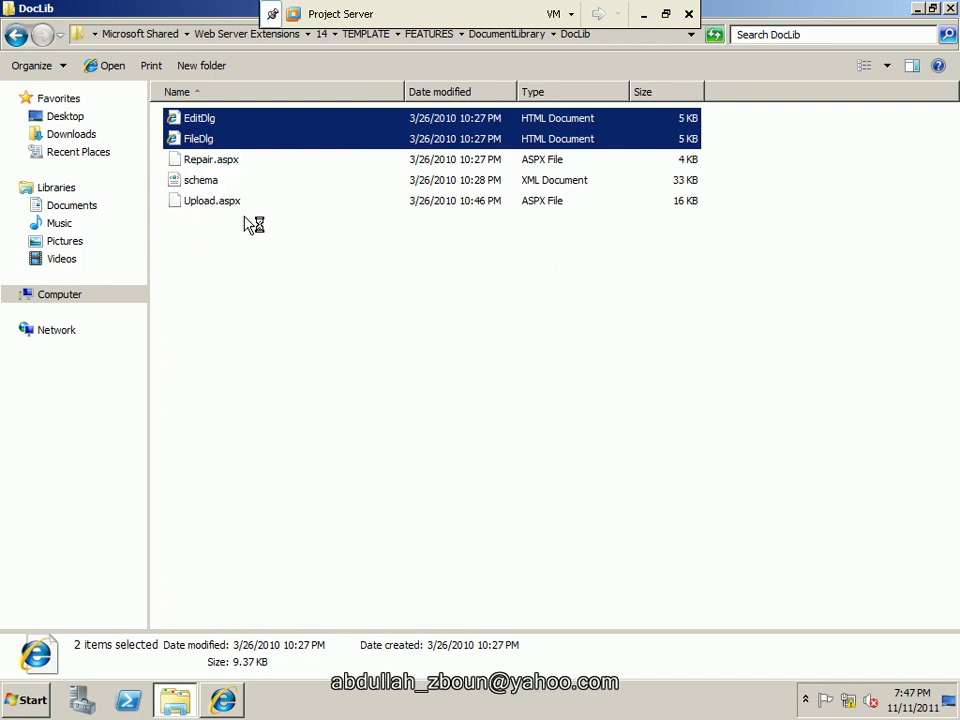
# - Return to the FEATURES folder and open its PWSDocLibs folder
pyautogui.click(420, 42)
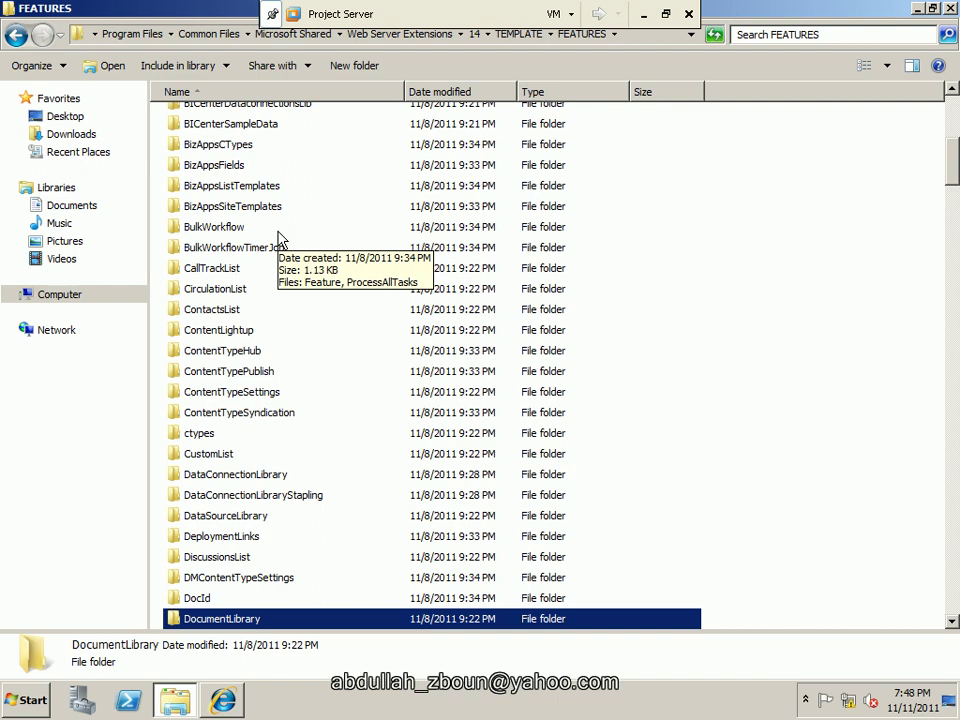
pyautogui.write('psw')
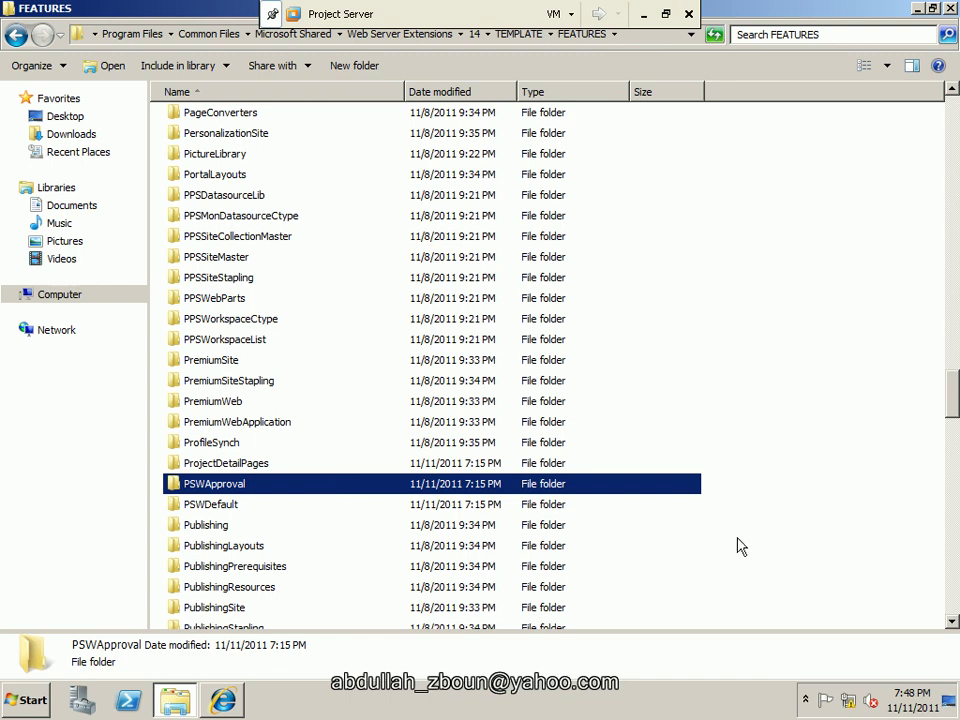
pyautogui.click(952, 624)
pyautogui.click(952, 624)
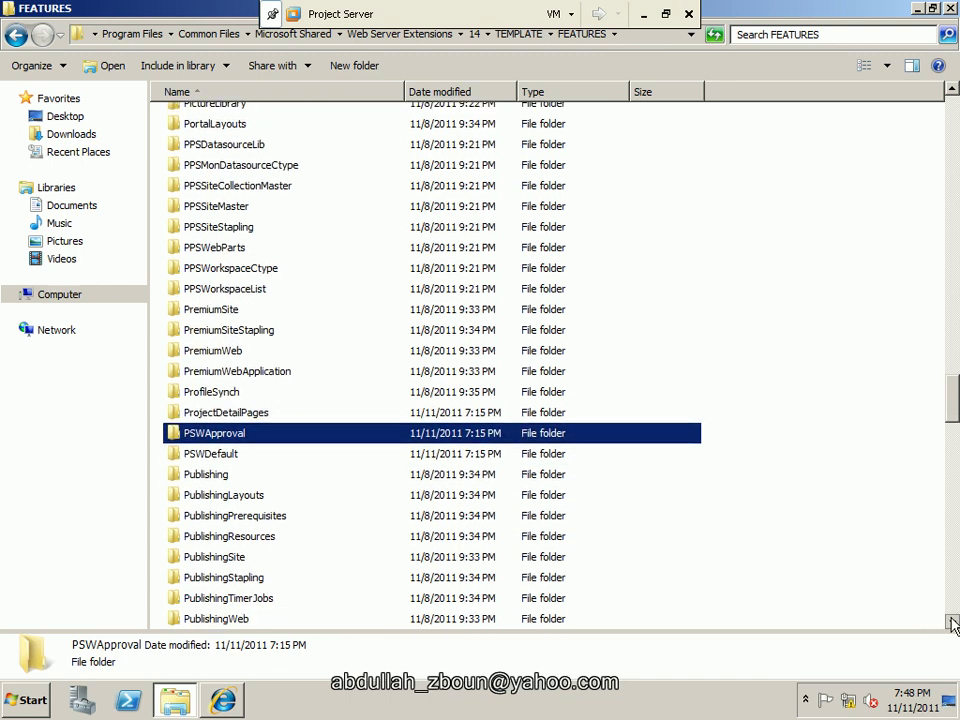
pyautogui.click(952, 624)
pyautogui.click(952, 624)
pyautogui.click(952, 624)
pyautogui.click(952, 624)
pyautogui.click(952, 624)
pyautogui.click(952, 624)
pyautogui.click(952, 624)
pyautogui.click(952, 624)
pyautogui.click(952, 624)
pyautogui.click(952, 624)
pyautogui.click(952, 624)
pyautogui.click(952, 624)
pyautogui.click(952, 624)
pyautogui.click(952, 624)
pyautogui.click(952, 624)
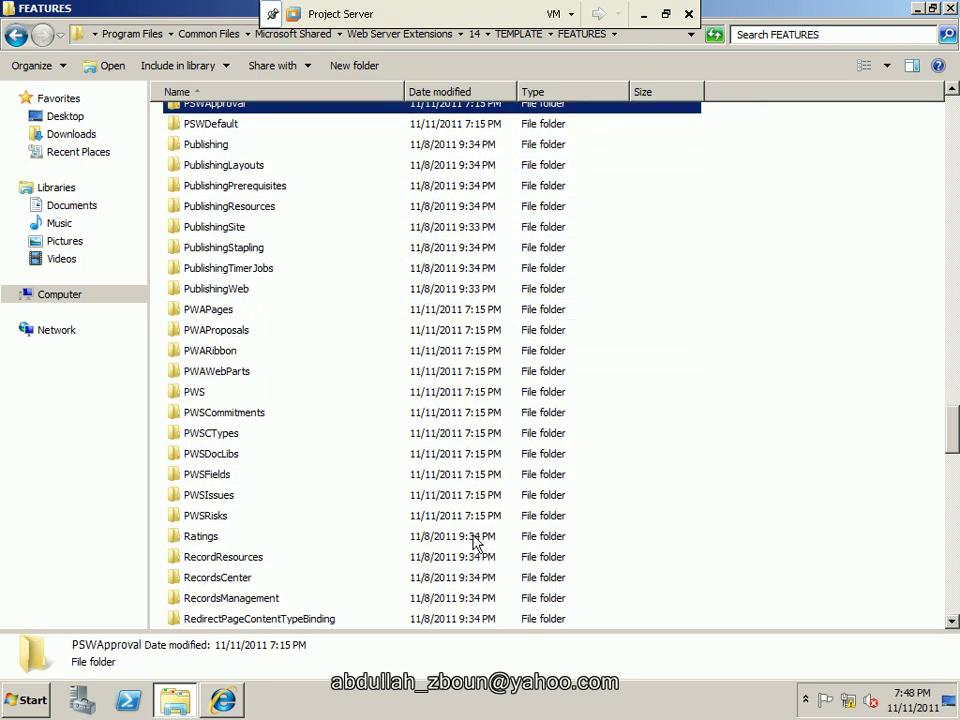
pyautogui.click(176, 455)
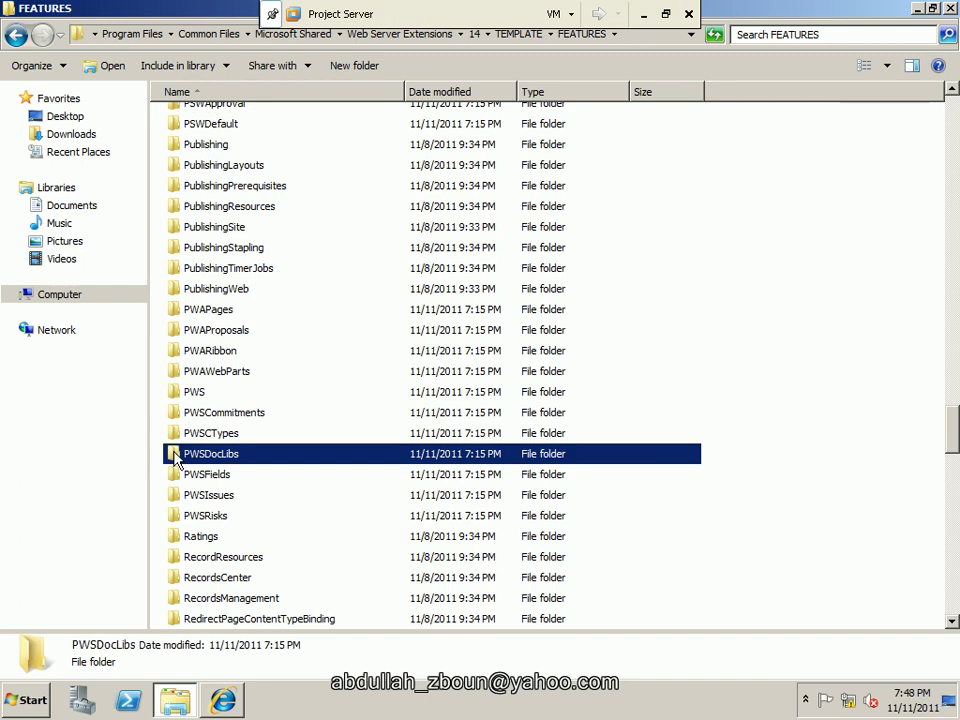
pyautogui.doubleClick(176, 455)
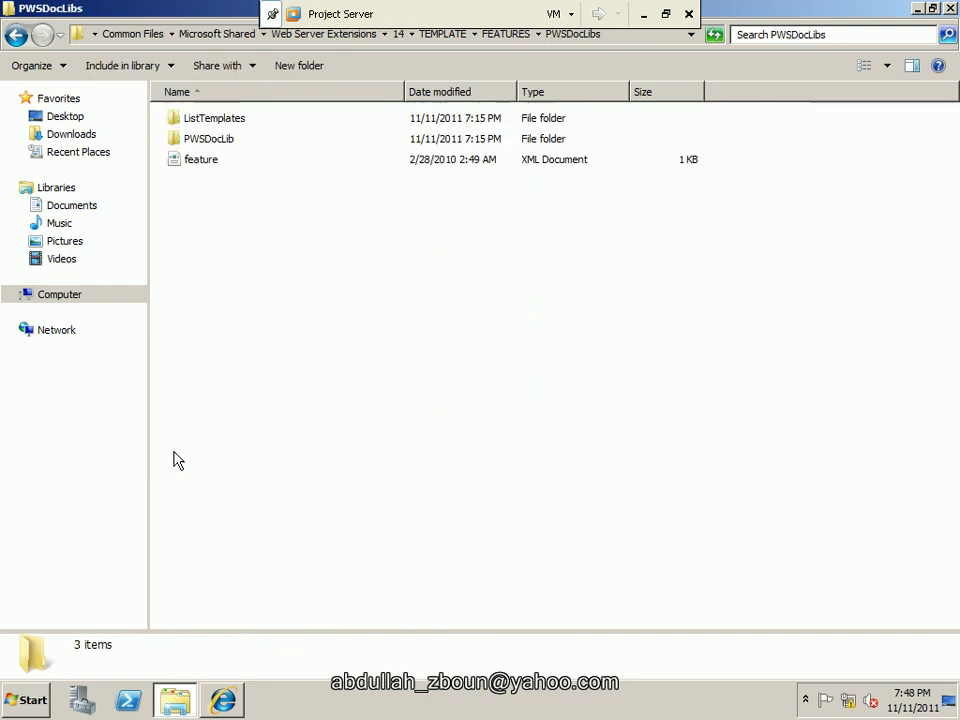
# - Paste the copied EditDlg and FileDlg files into the PWSDocLib subfolder
pyautogui.click(222, 142)
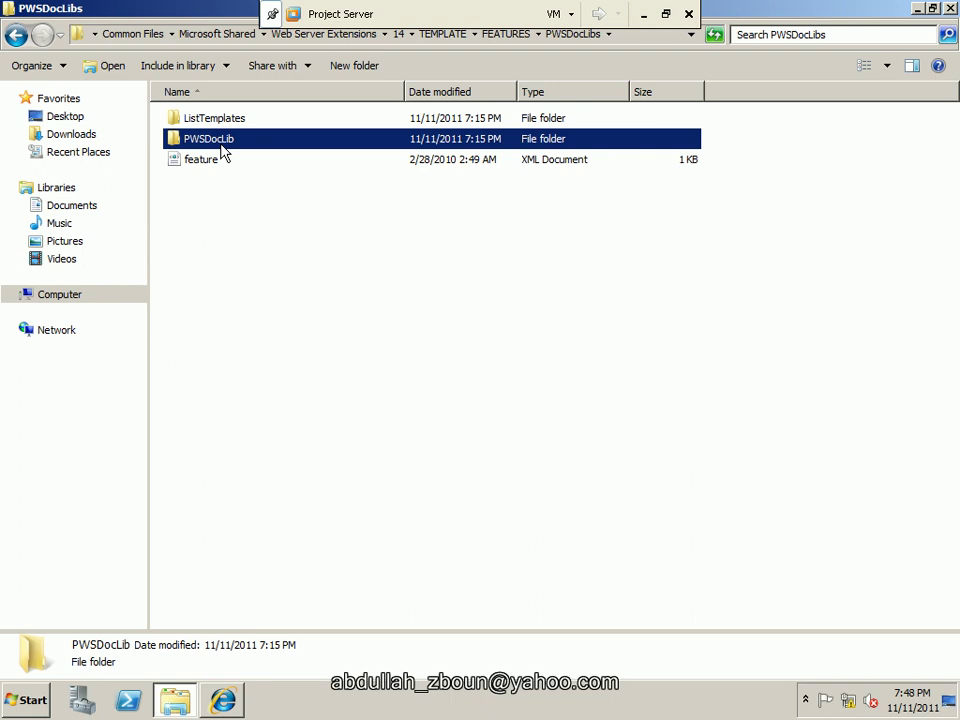
pyautogui.doubleClick(222, 145)
pyautogui.rightClick(219, 182)
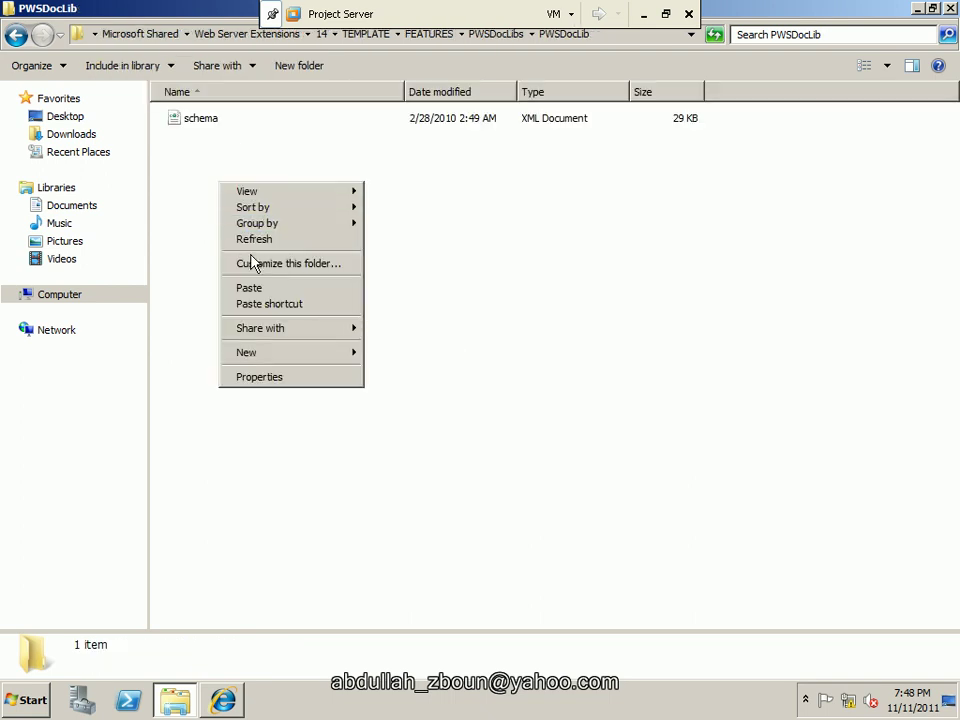
pyautogui.click(252, 288)
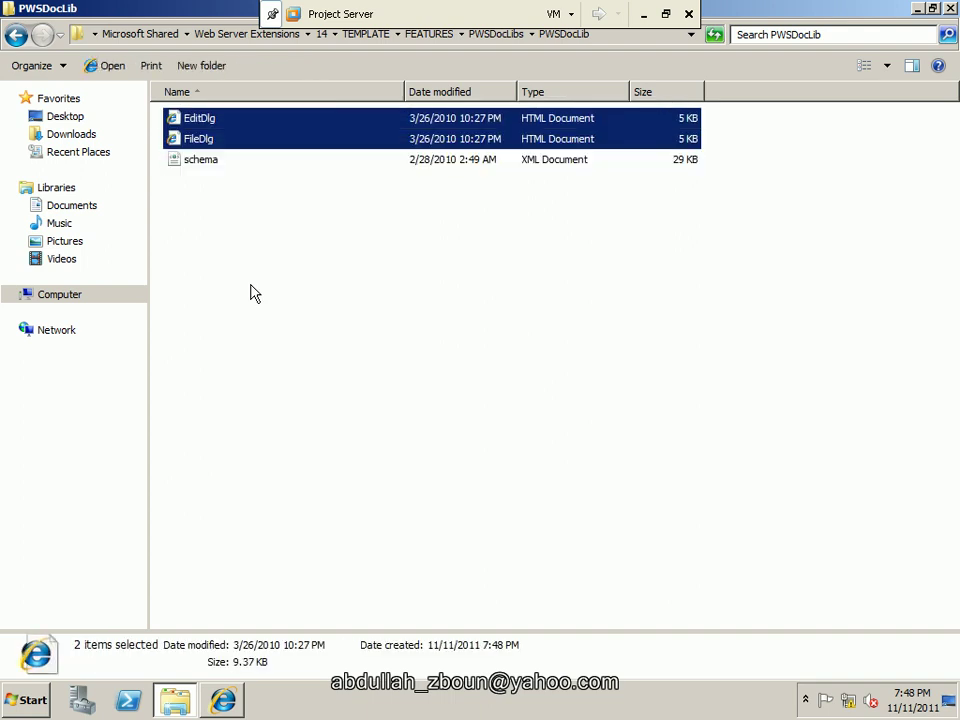
pyautogui.click(233, 194)
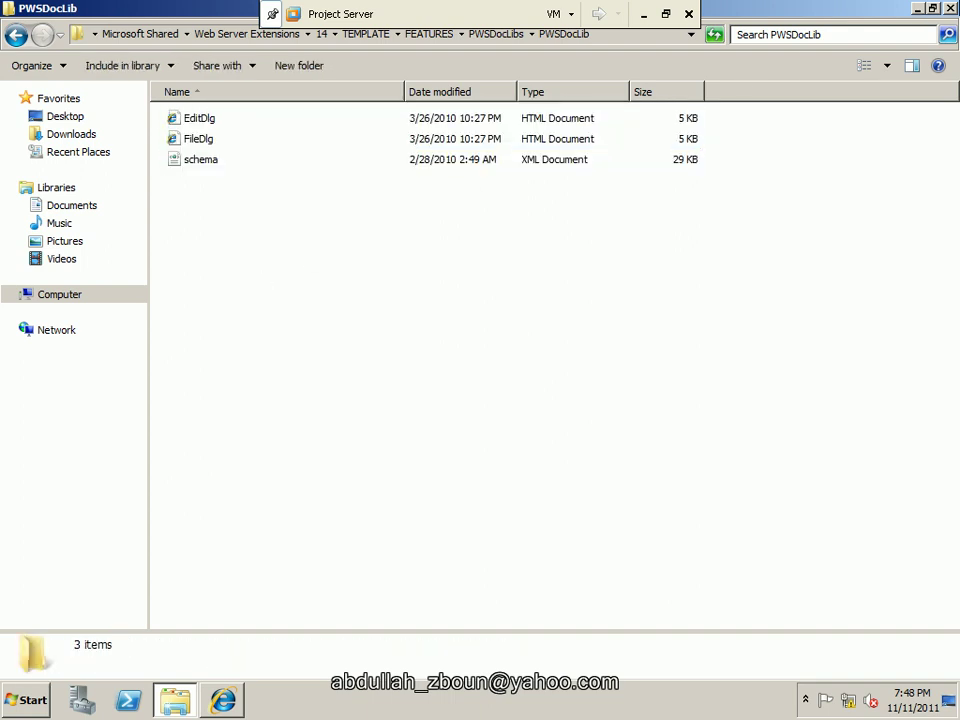
# - Close the folder window and refresh the desktop
pyautogui.hotkey('alt', 'F4')
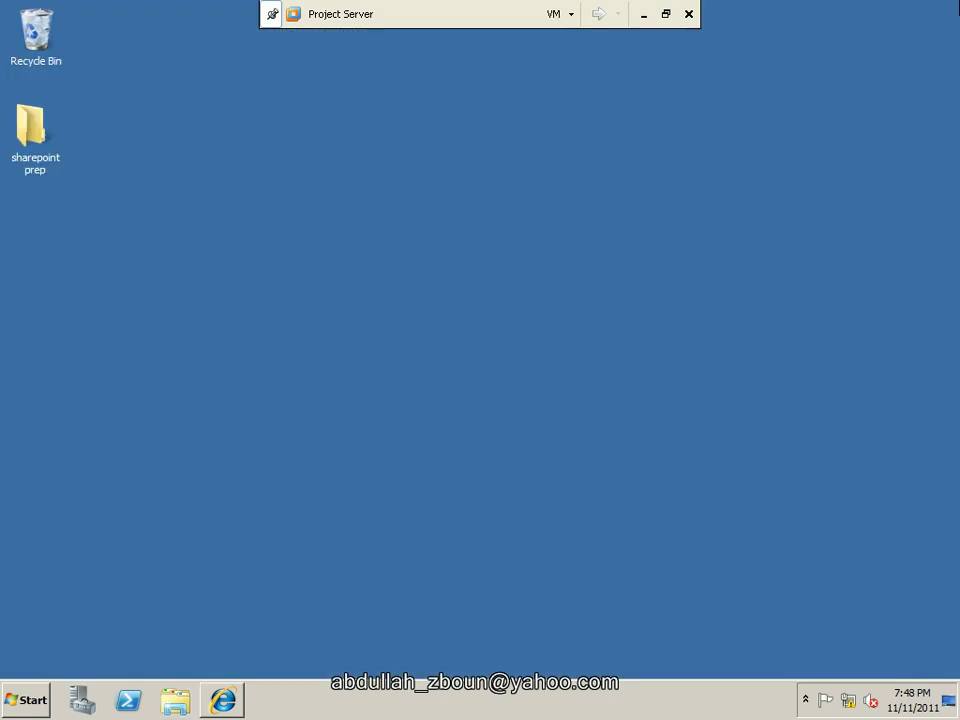
pyautogui.rightClick(469, 187)
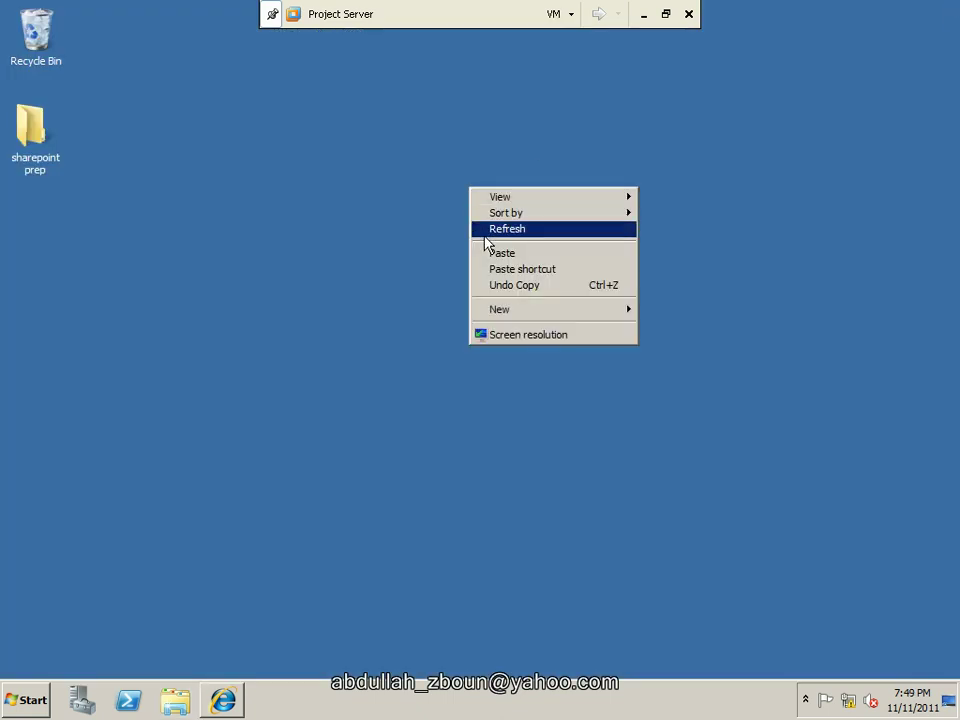
pyautogui.click(485, 235)
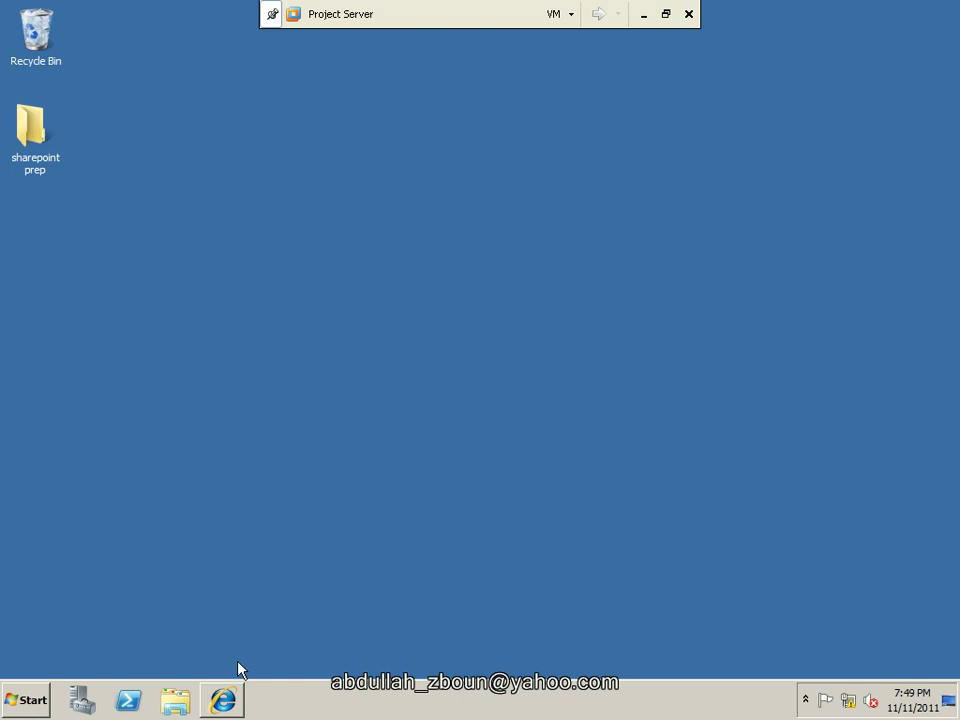
# - Switch to SharePoint Central Administration in Internet Explorer, open the Manage Service Applications page and look through its list of service applications
pyautogui.click(228, 700)
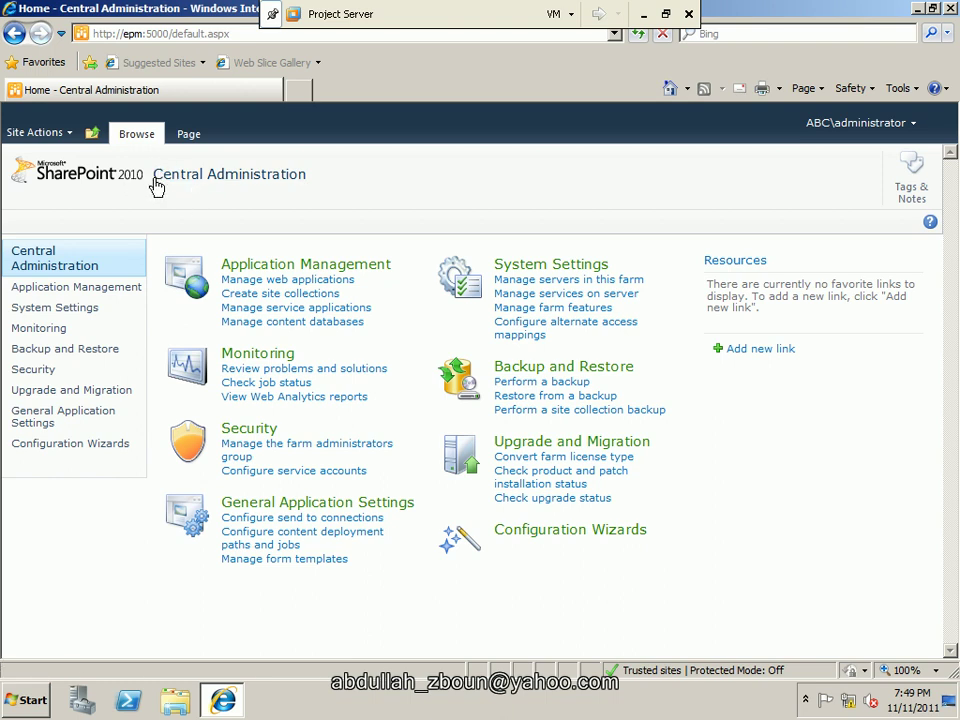
pyautogui.click(255, 310)
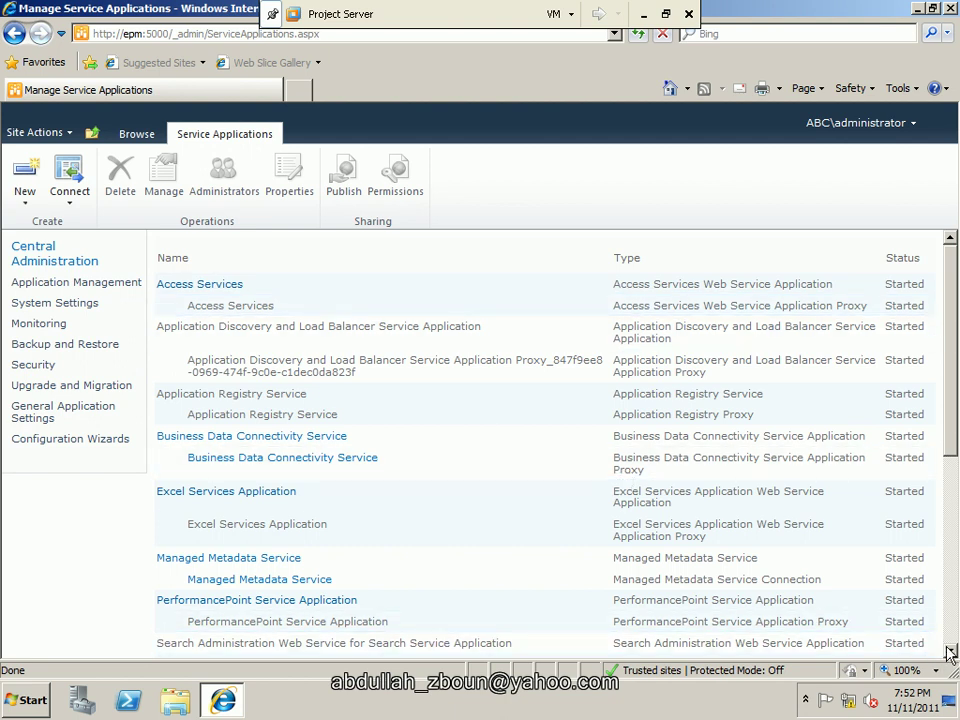
pyautogui.moveTo(950, 652); pyautogui.dragTo(951, 656)
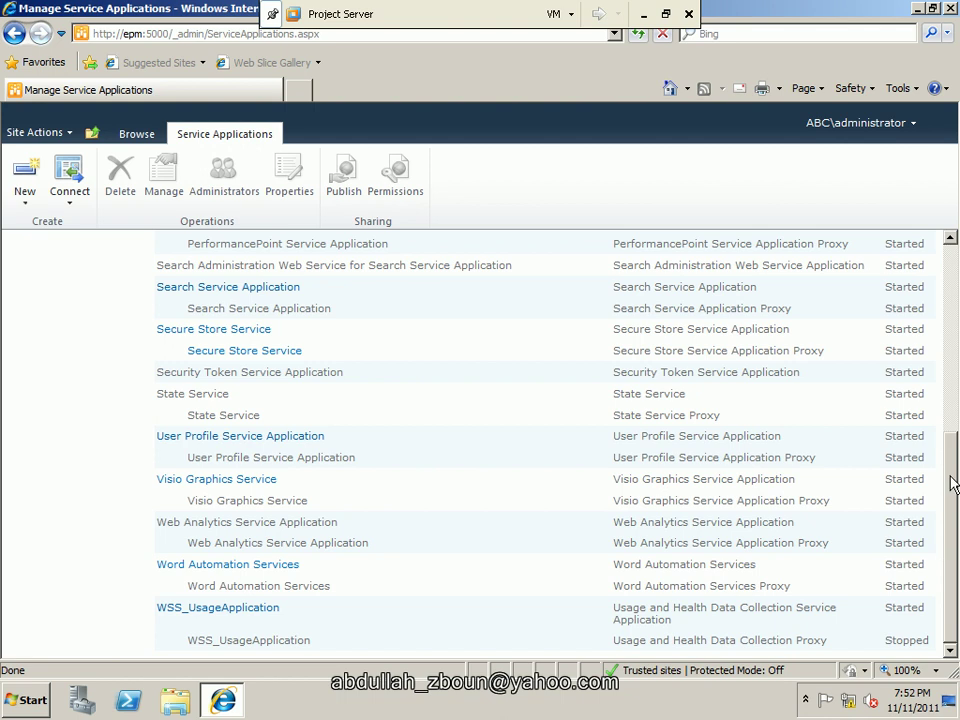
pyautogui.click(952, 376)
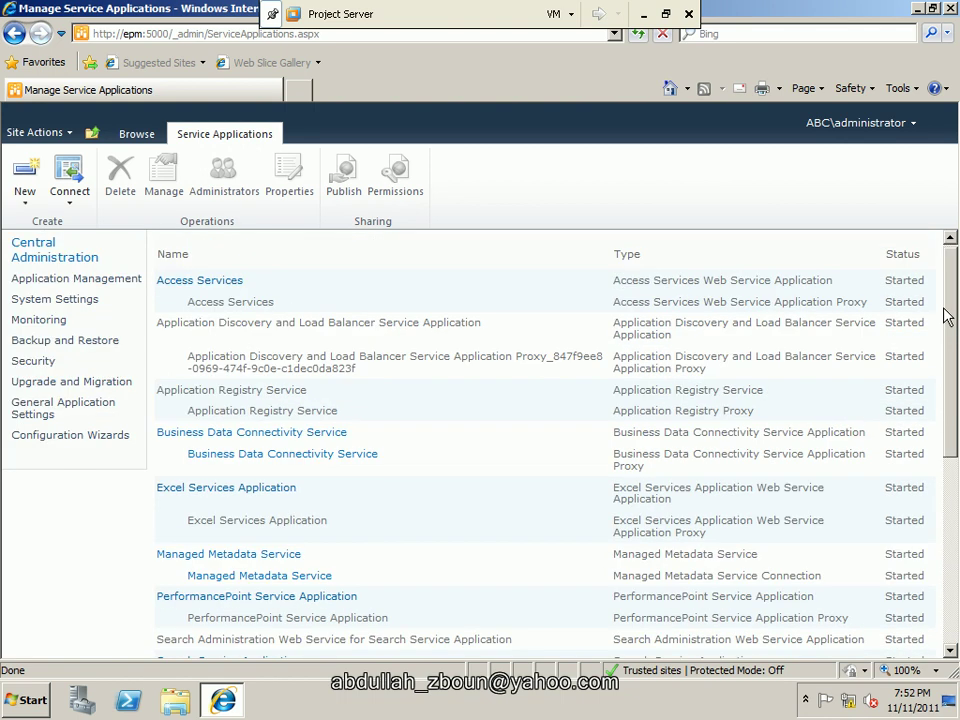
pyautogui.moveTo(948, 316); pyautogui.dragTo(943, 303)
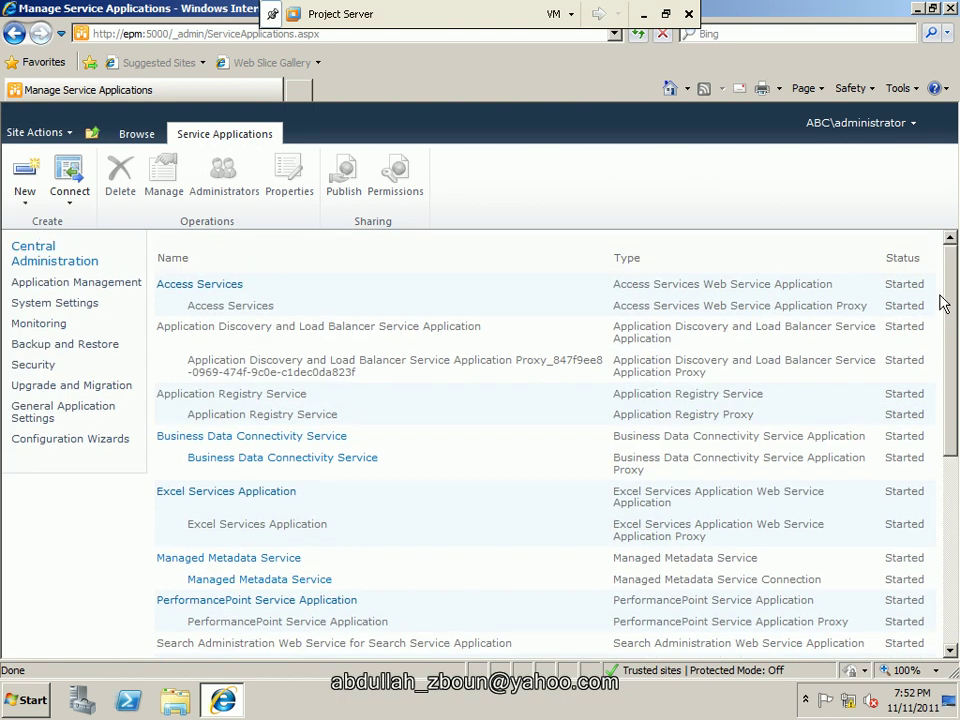